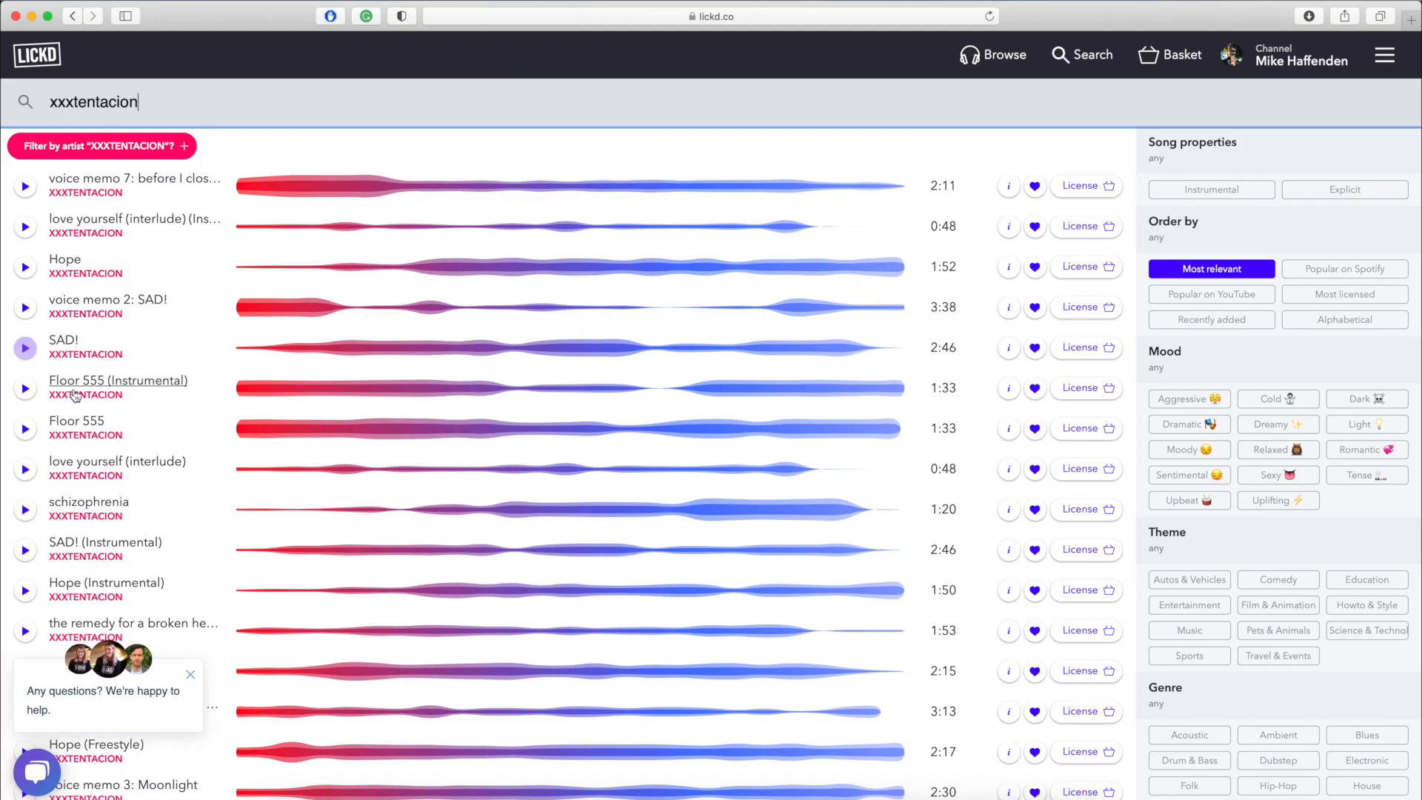
pyautogui.scroll(-2, 74, 395)
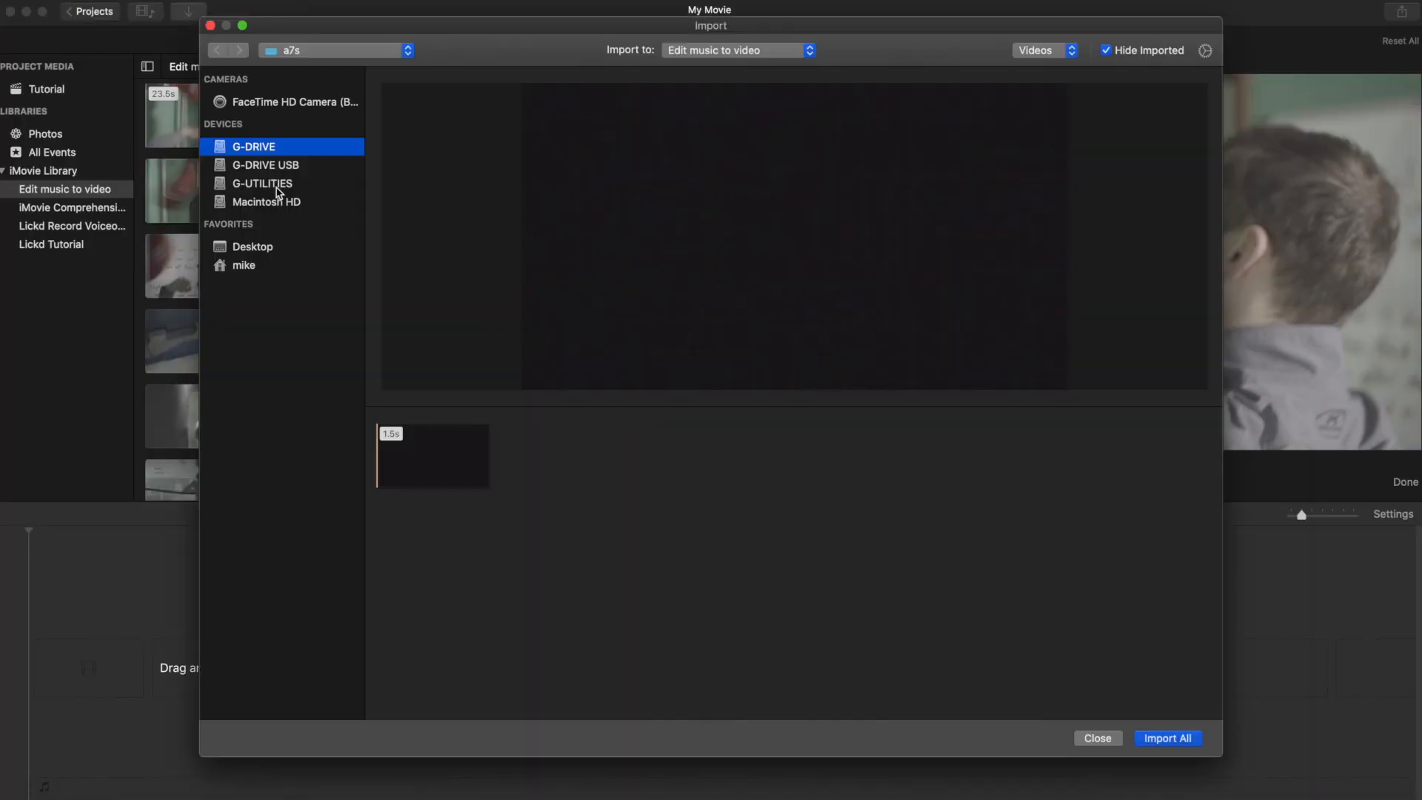
# Import the xxxtentacion-sad-instrumental MP3 from the Lickd - Tutorials folder into the Edit music to video event.
pyautogui.click(336, 50)
pyautogui.click(336, 103)
pyautogui.doubleClick(464, 596)
pyautogui.doubleClick(460, 437)
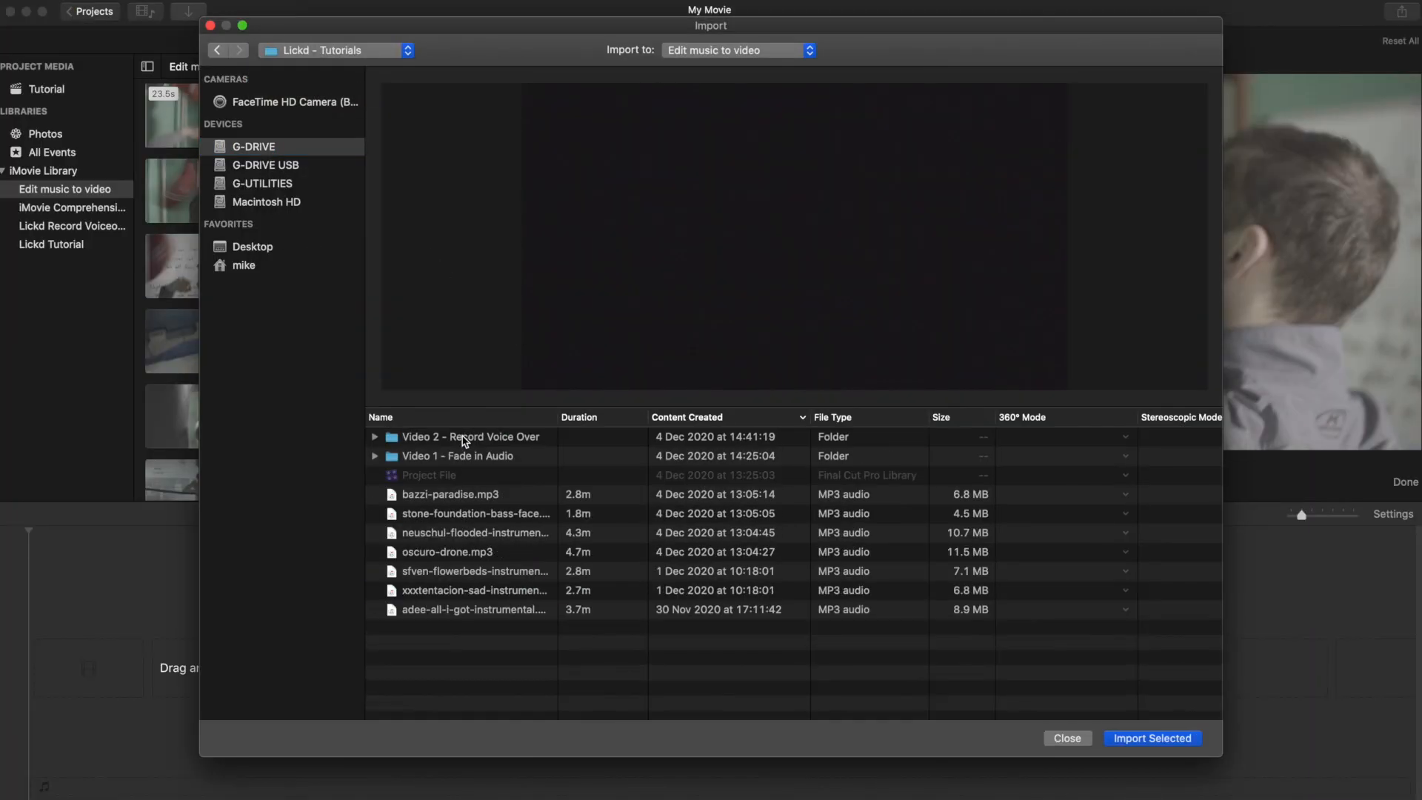
pyautogui.doubleClick(472, 592)
# Place the xxxtentacion-sad-instrumental song in the background music area and trim both ends to leave about 34.6 s.
pyautogui.scroll(-5, 459, 342)
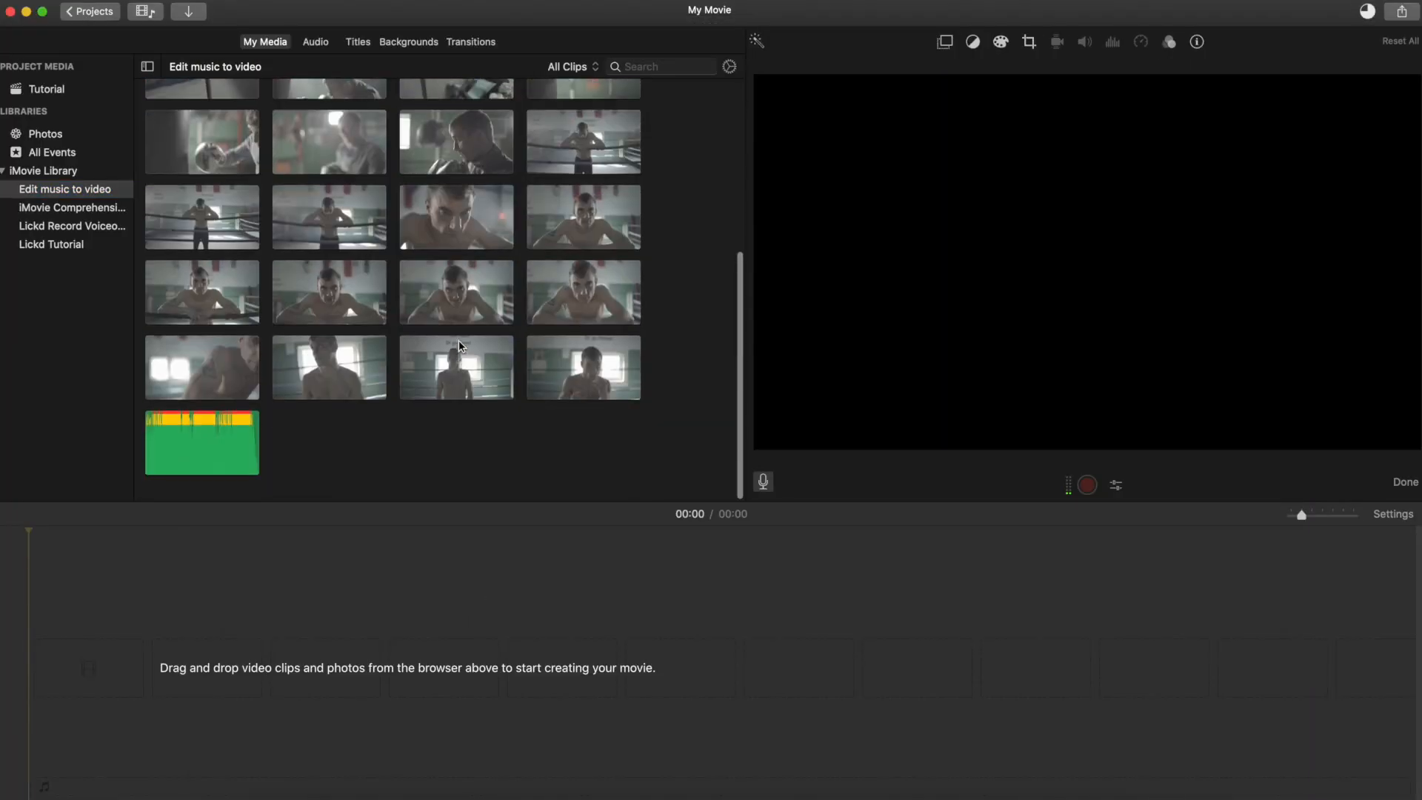
pyautogui.click(220, 436)
pyautogui.moveTo(202, 442); pyautogui.dragTo(43, 682)
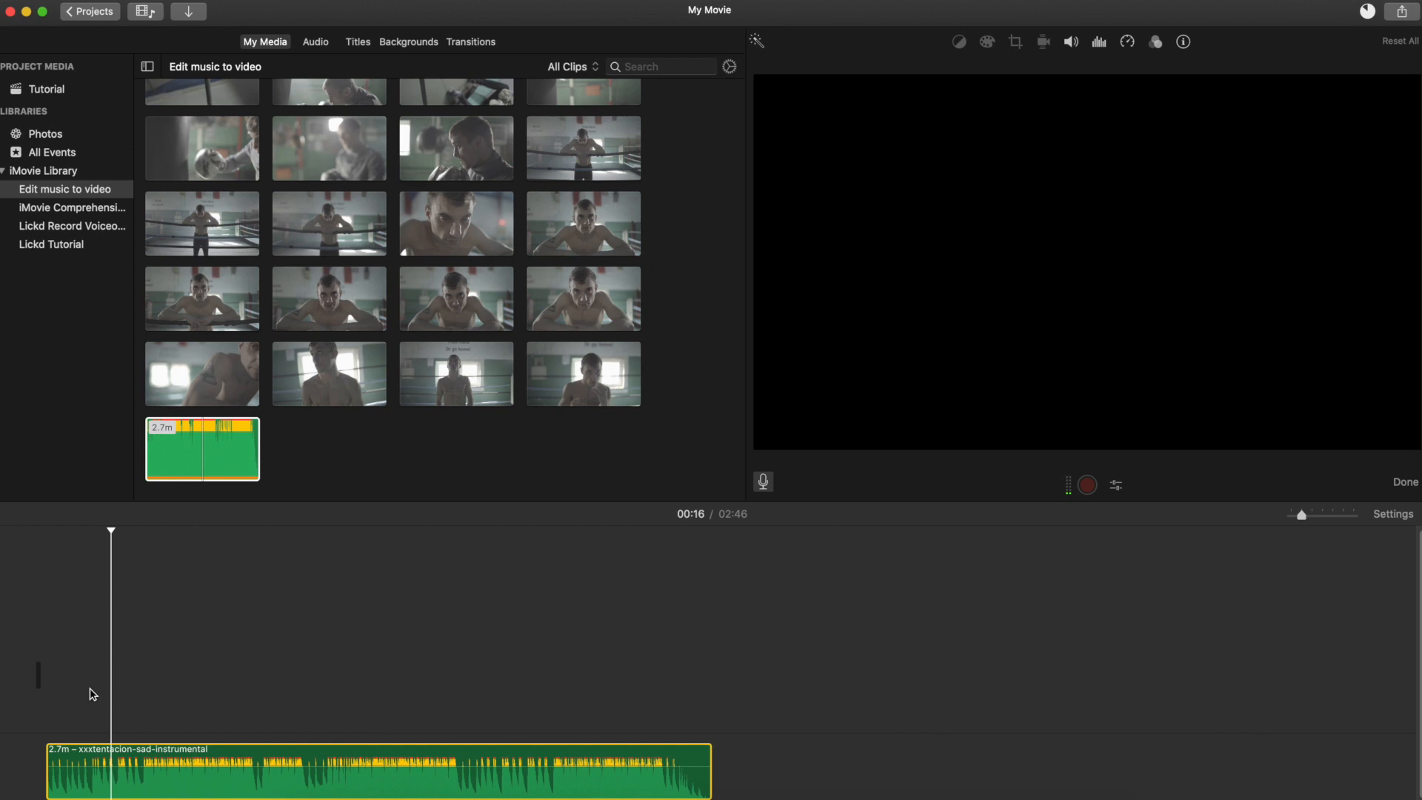
pyautogui.moveTo(48, 766); pyautogui.dragTo(145, 733)
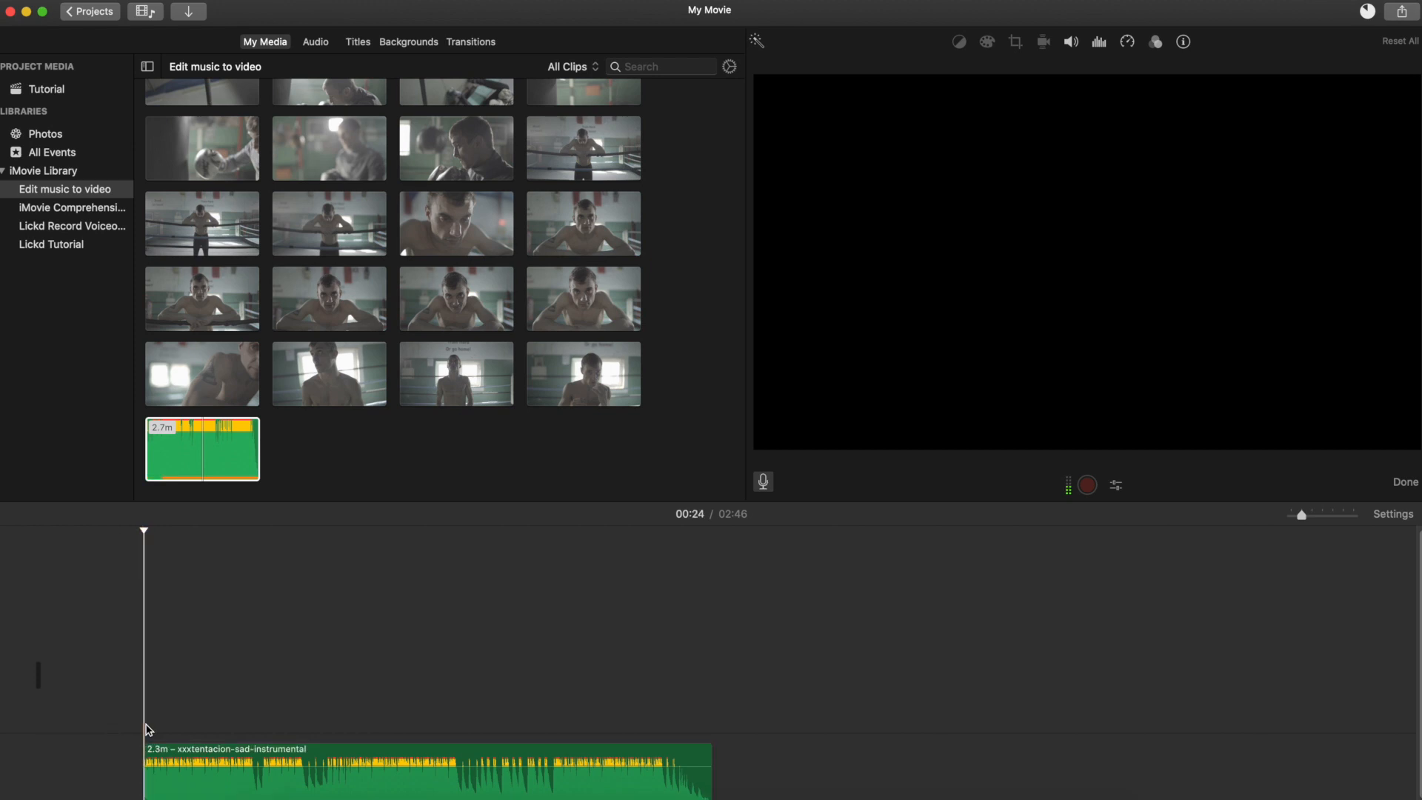
pyautogui.moveTo(709, 769); pyautogui.dragTo(256, 779)
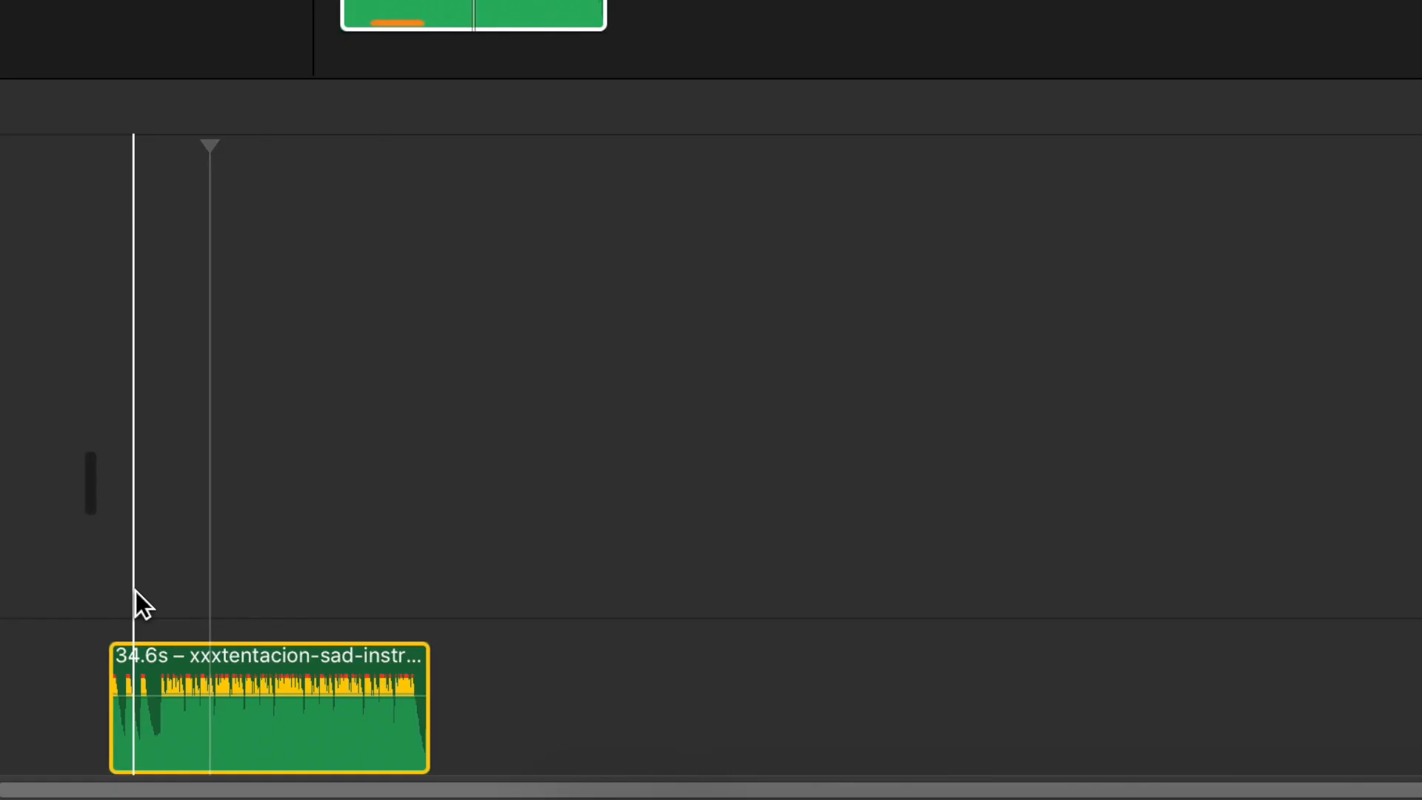
# Play the trimmed song and add markers on its beats.
pyautogui.press('space')
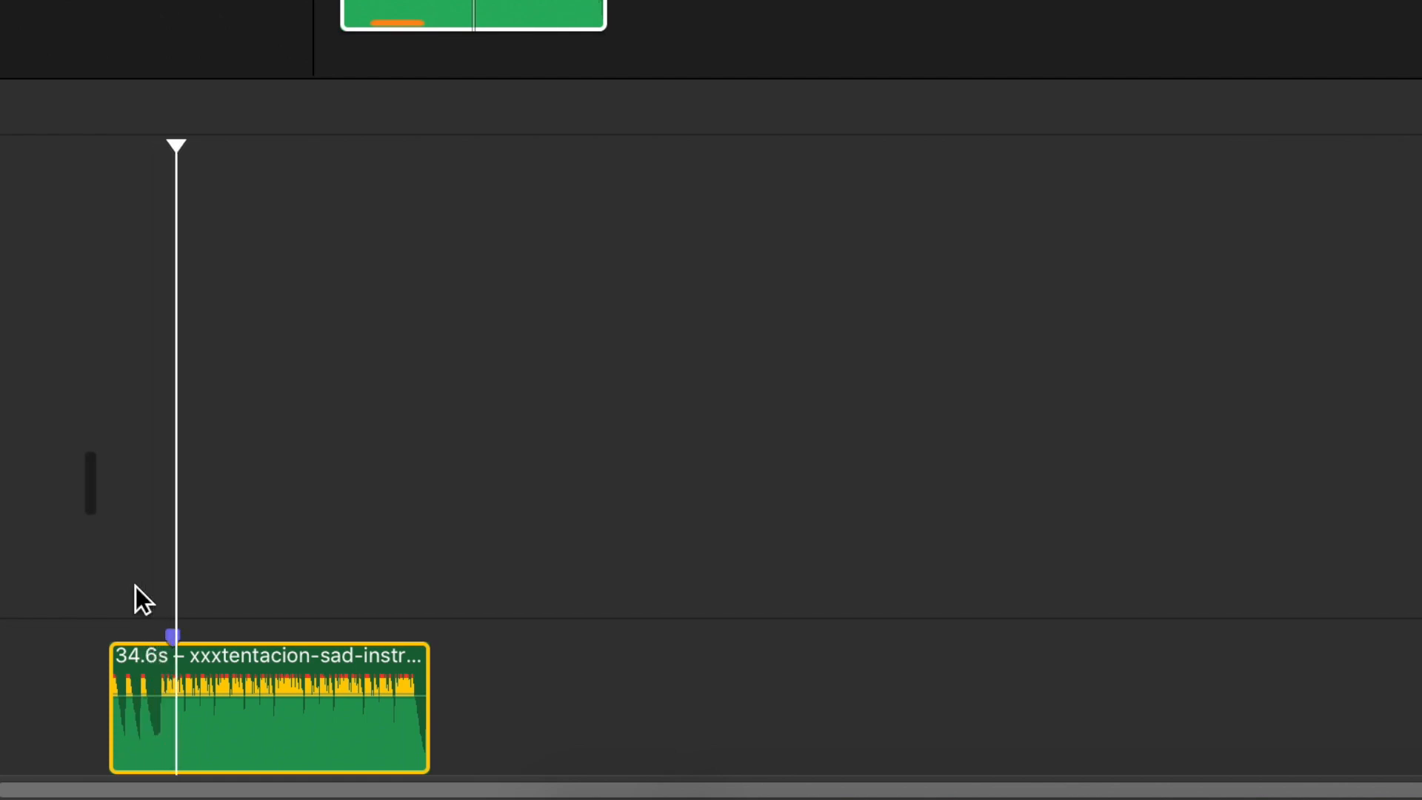
pyautogui.press('m')
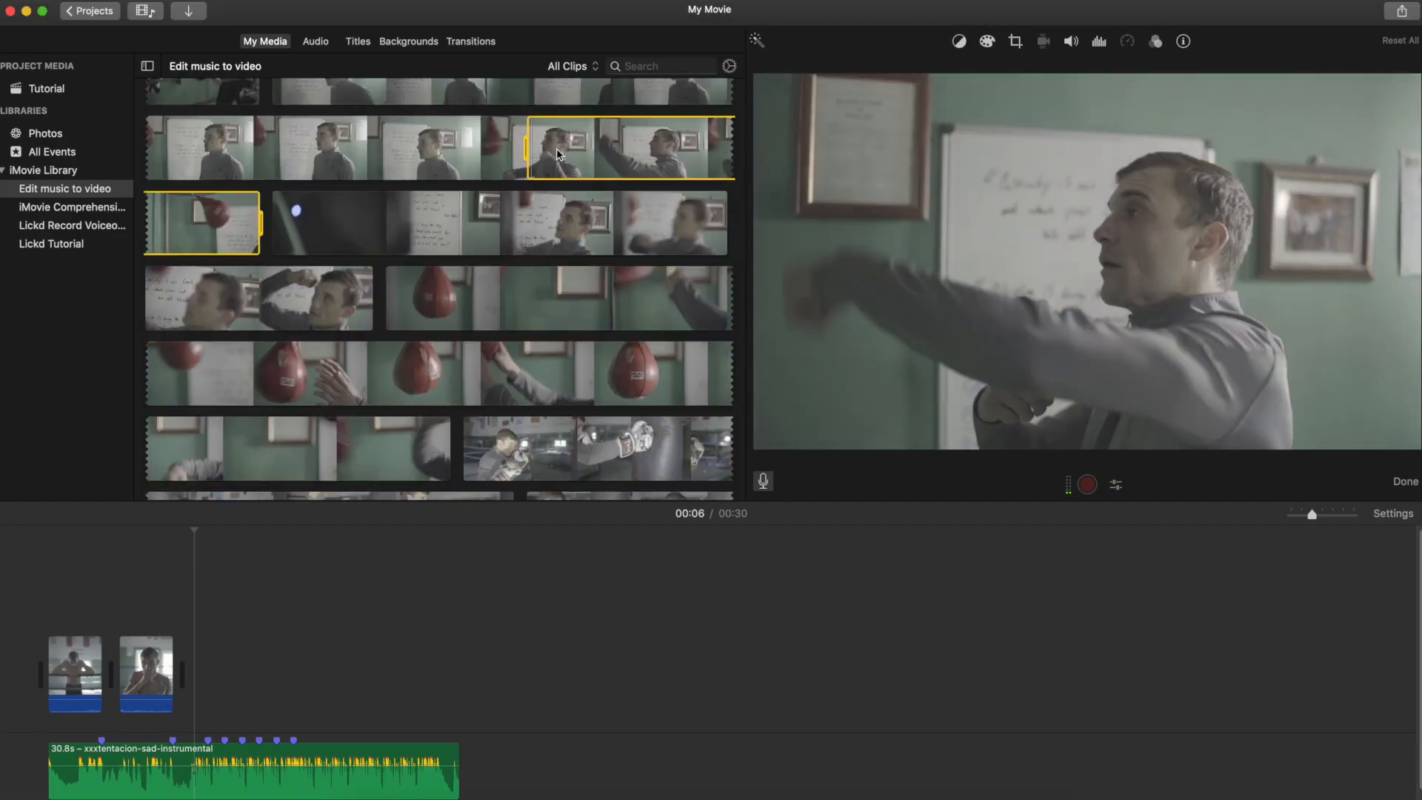
# Add the grey-jacket punching shot and a section of the shirtless boxer shot to the timeline, extending the latter's end toward its beat marker.
pyautogui.moveTo(559, 154); pyautogui.dragTo(215, 659)
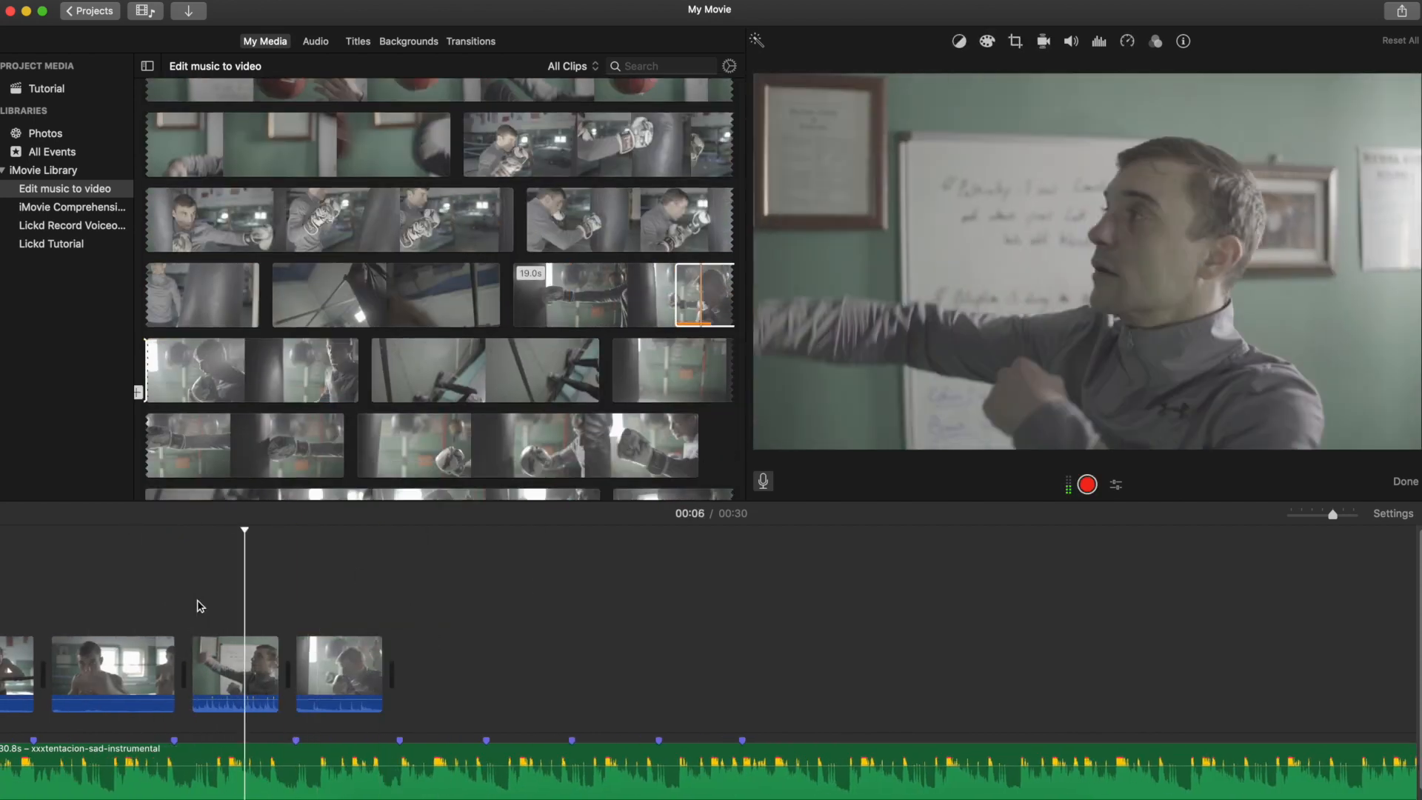
pyautogui.scroll(-5, 445, 340)
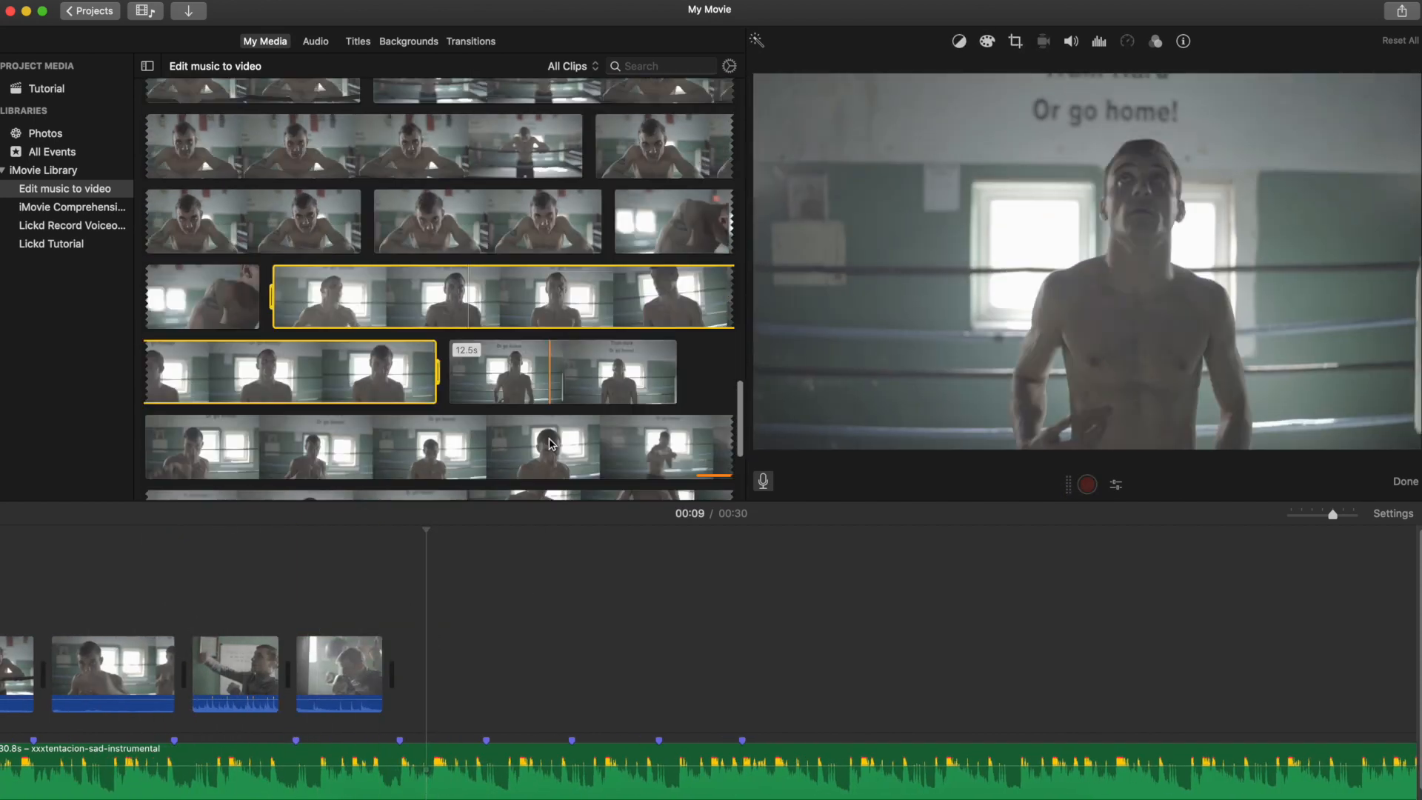
pyautogui.click(444, 340)
pyautogui.moveTo(323, 480); pyautogui.dragTo(504, 342)
pyautogui.moveTo(471, 342); pyautogui.dragTo(361, 670)
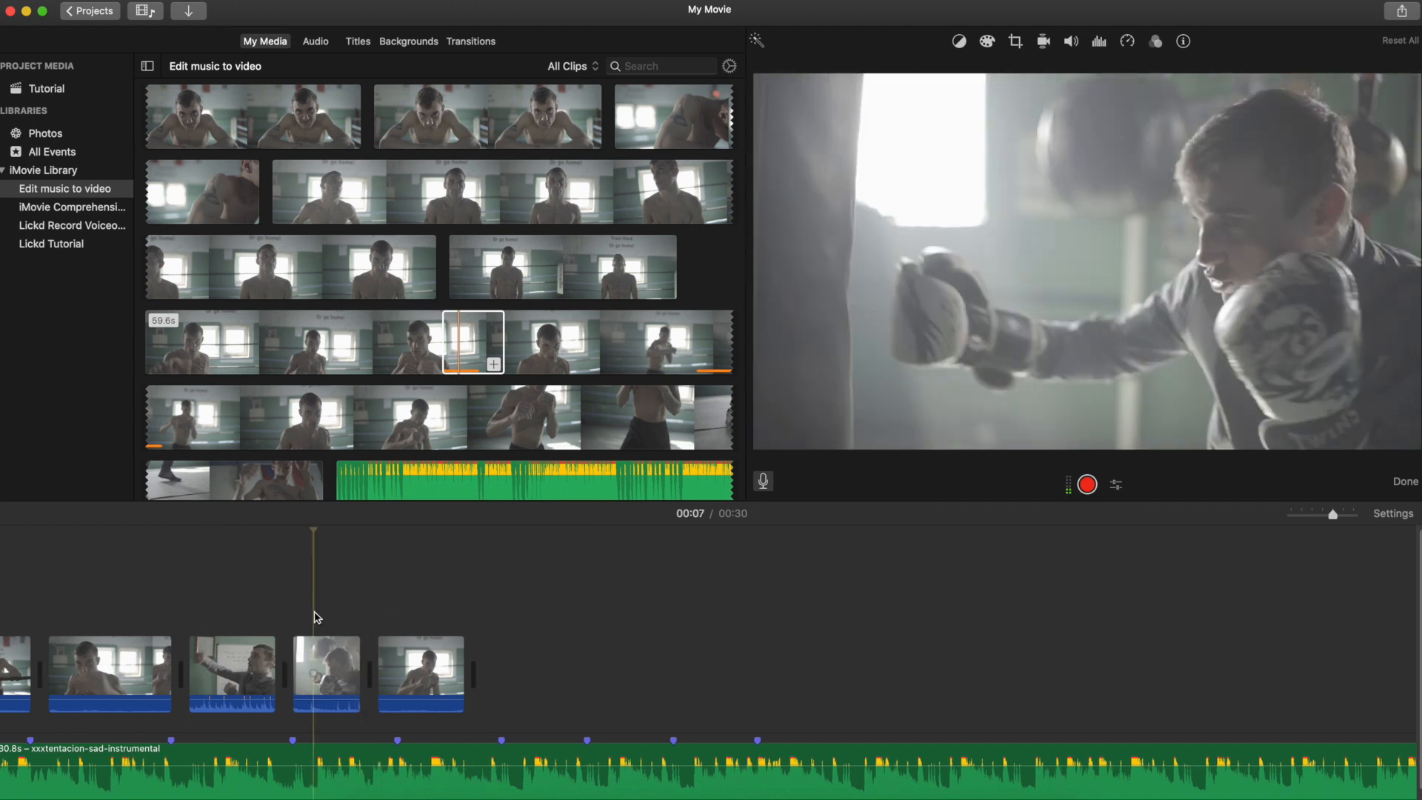
pyautogui.moveTo(463, 670); pyautogui.dragTo(485, 670)
# Add a short section of the punch-bag footage at the end of the timeline and trim its end slightly.
pyautogui.scroll(-2, 476, 379)
pyautogui.click(509, 339)
pyautogui.scroll(12, 509, 339)
pyautogui.click(444, 260)
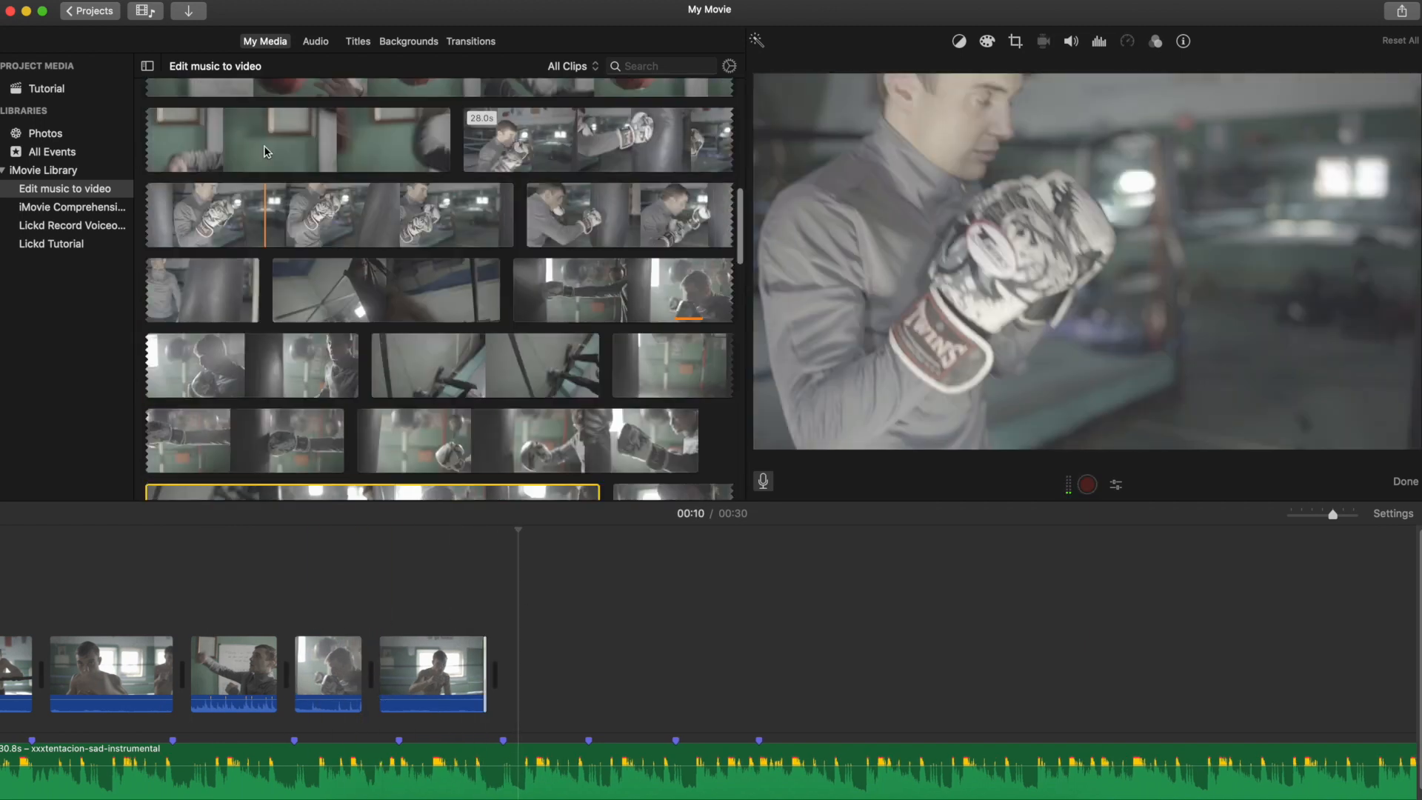
pyautogui.click(317, 193)
pyautogui.scroll(-5, 516, 194)
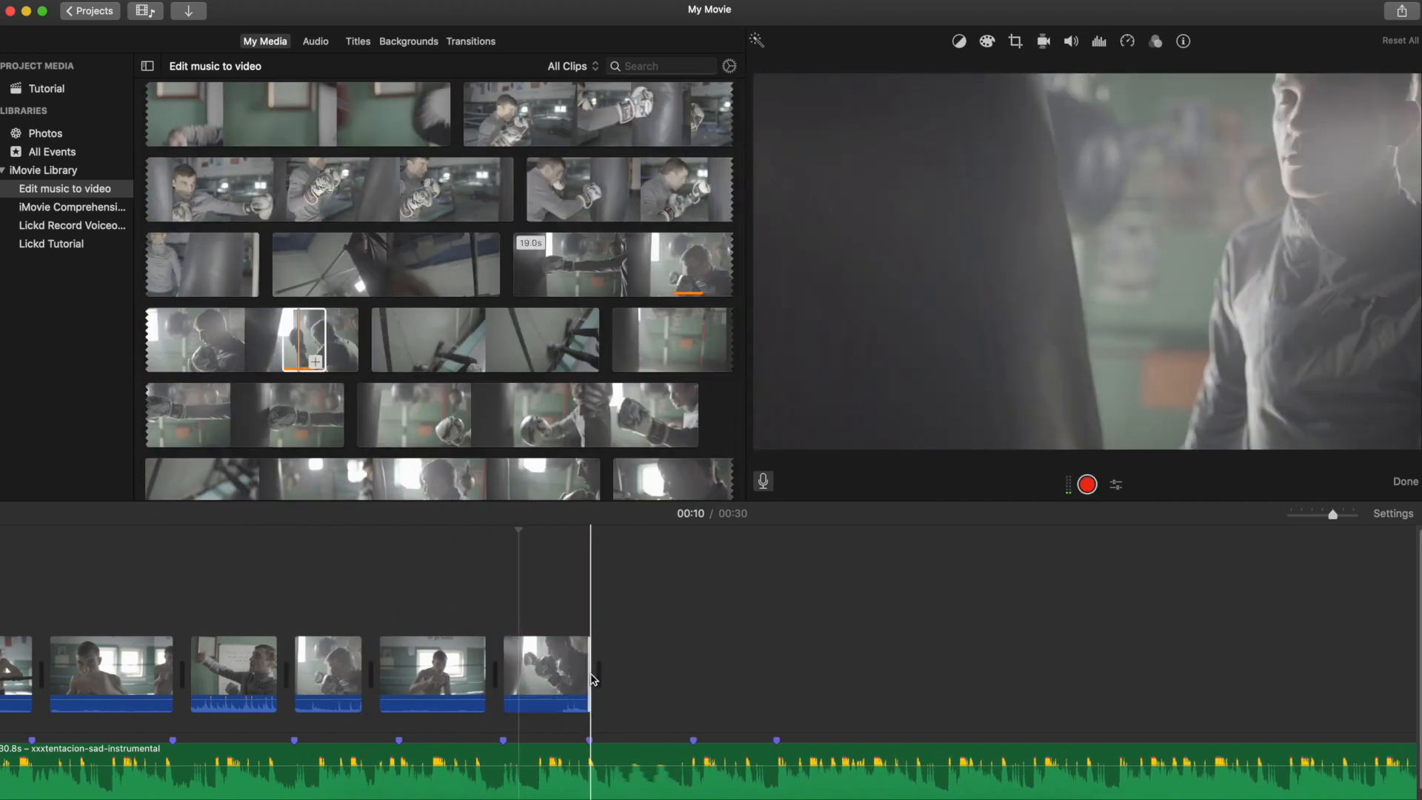
pyautogui.moveTo(590, 679); pyautogui.dragTo(576, 672)
# Append two short sections of the boxer leaning on the ring ropes to the end of the timeline.
pyautogui.scroll(-6, 407, 296)
pyautogui.moveTo(301, 296); pyautogui.dragTo(345, 296)
pyautogui.moveTo(324, 297); pyautogui.dragTo(680, 678)
pyautogui.scroll(-3, 408, 405)
pyautogui.moveTo(259, 244); pyautogui.dragTo(713, 168)
pyautogui.moveTo(692, 169); pyautogui.dragTo(744, 670)
# Play the sequence from the start and fine-tune the second clip's end against its beat marker.
pyautogui.press('super+minus')
pyautogui.click(37, 597)
pyautogui.press('space')
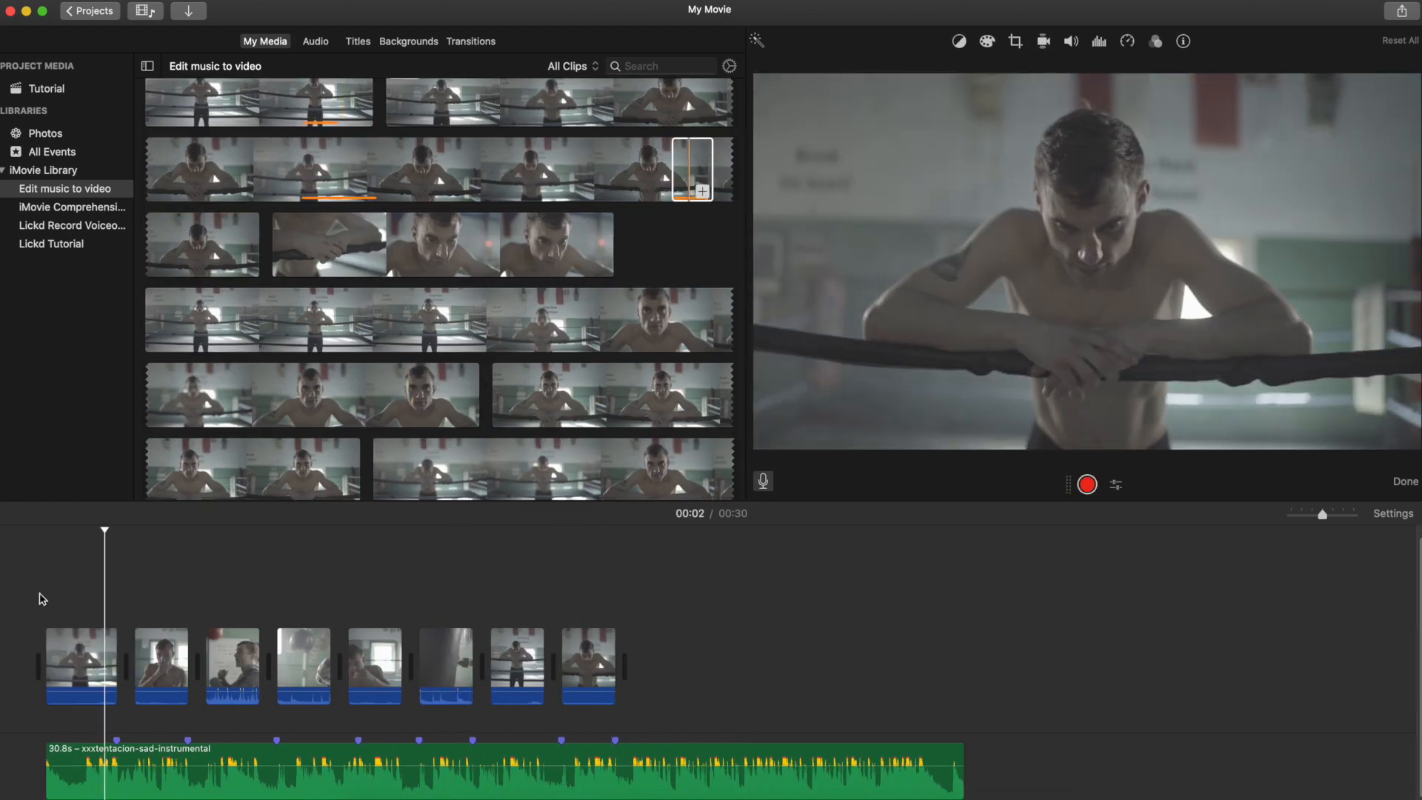
pyautogui.moveTo(187, 668); pyautogui.dragTo(194, 668)
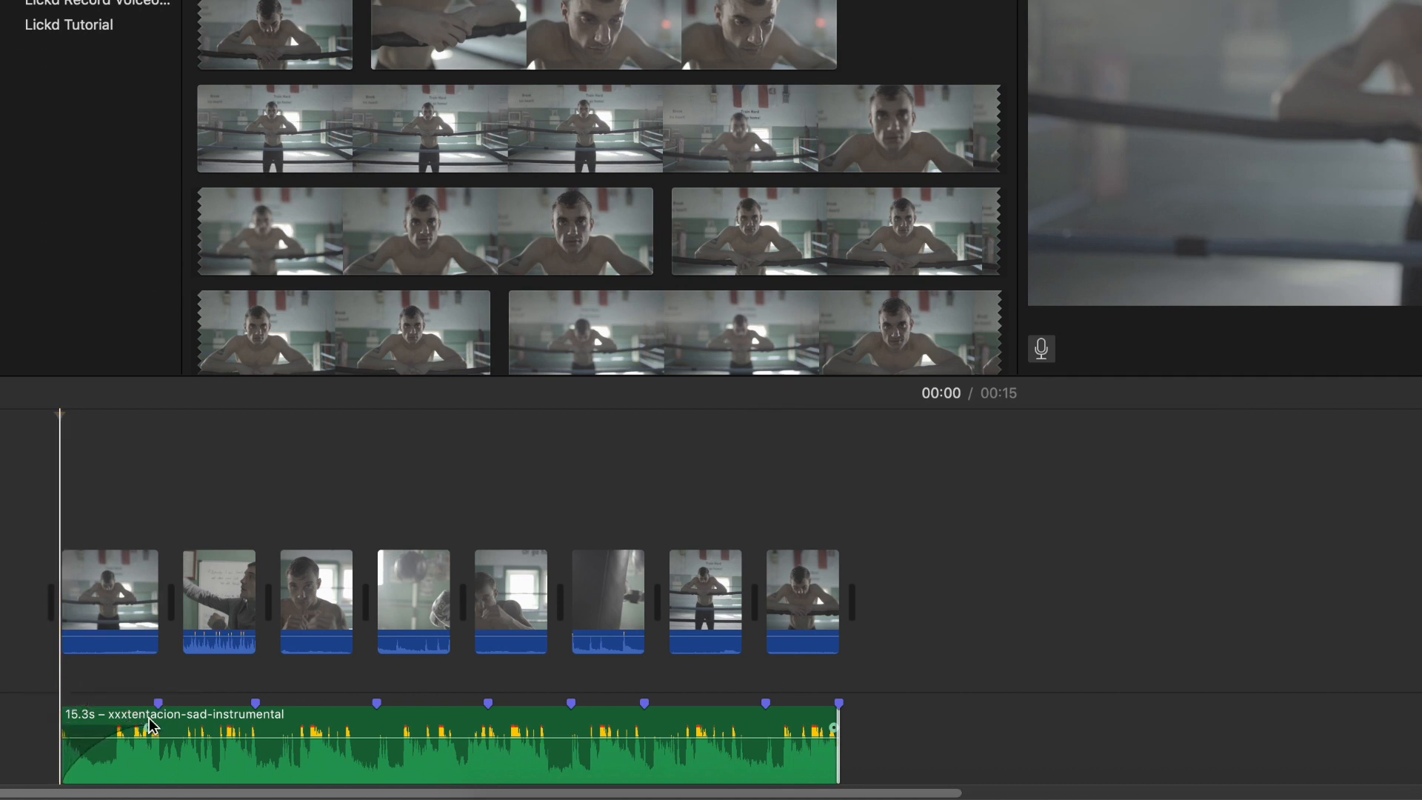
# Play back the song's fade-in and add a fade-out at the end of the song.
pyautogui.press('space')
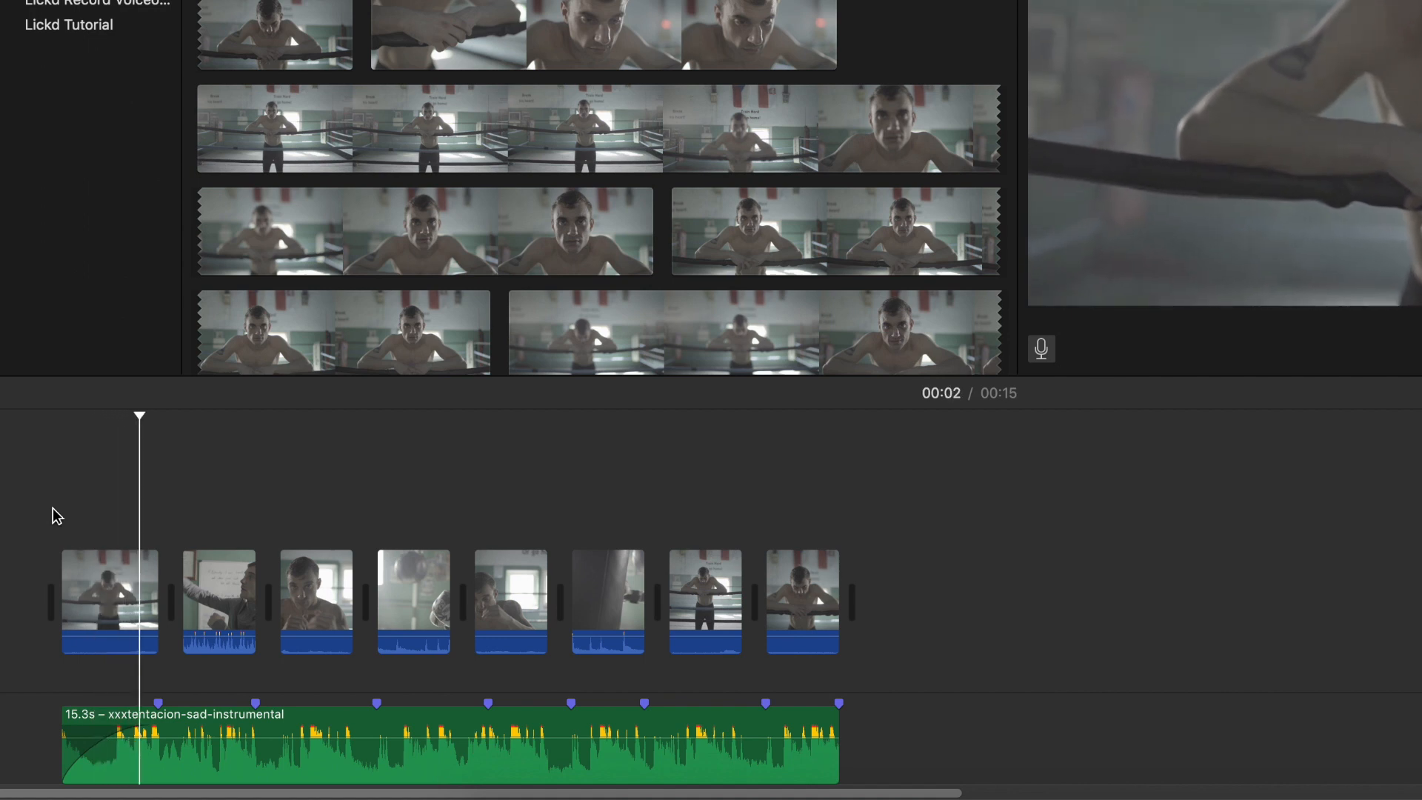
pyautogui.click(822, 733)
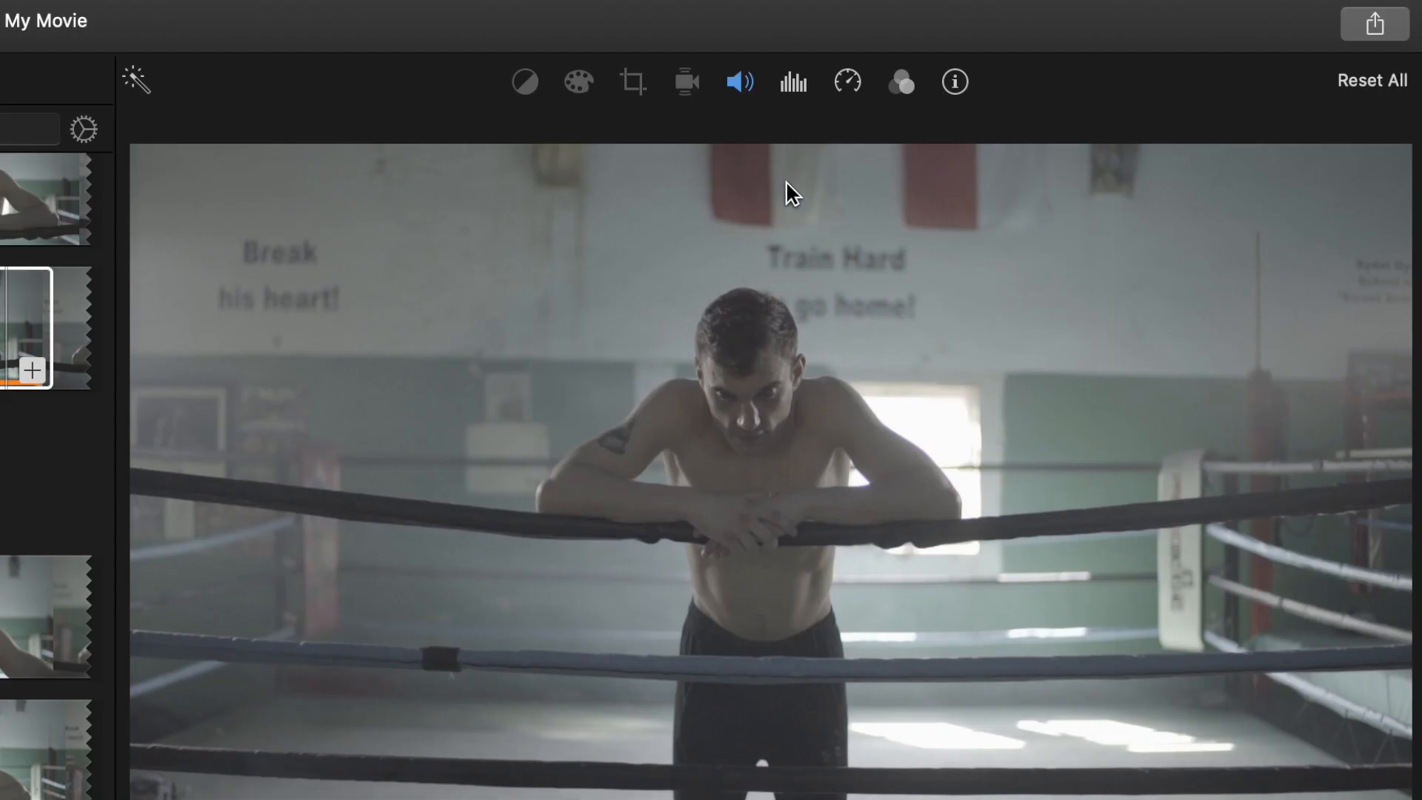
# Lower the background song's volume to 79%.
pyautogui.click(740, 85)
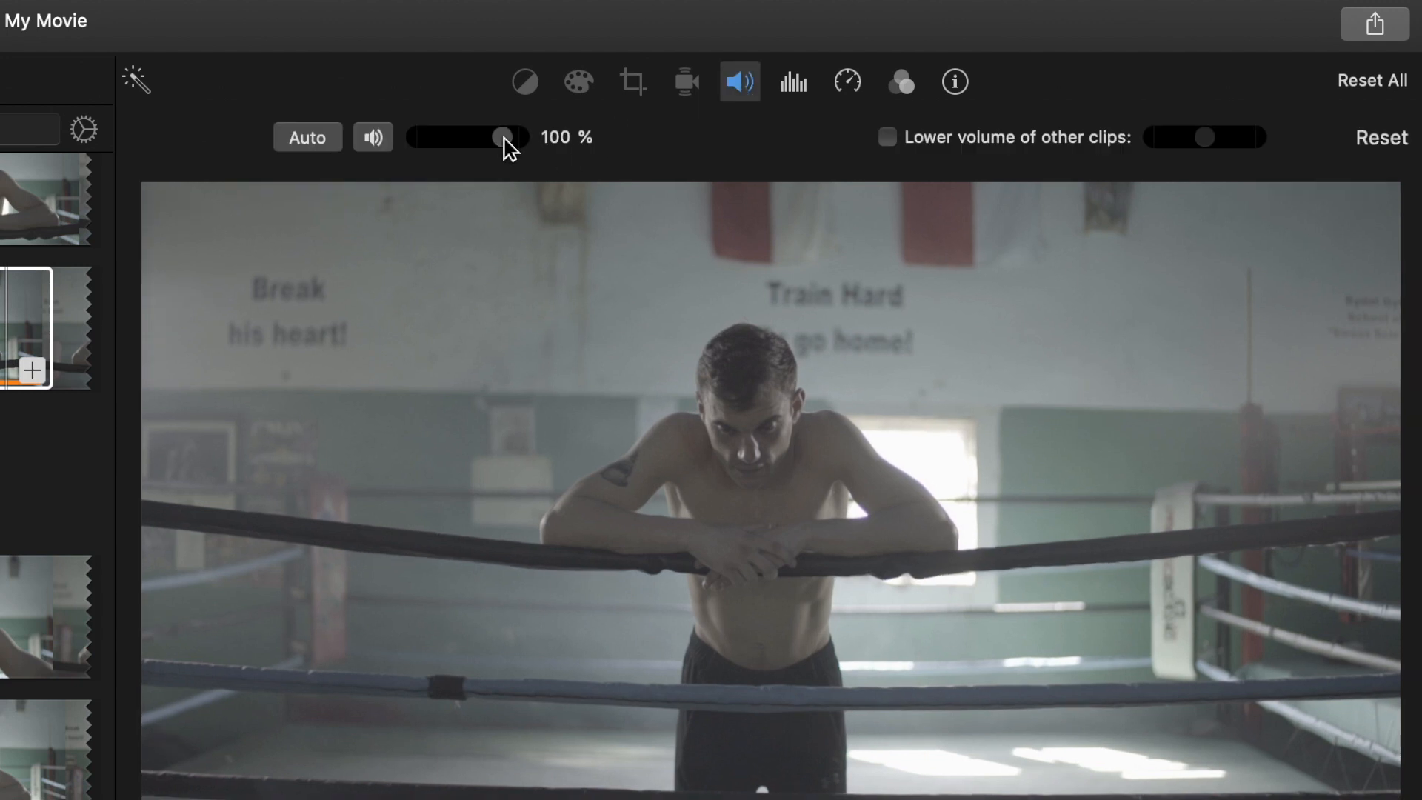
pyautogui.moveTo(503, 138); pyautogui.dragTo(494, 141)
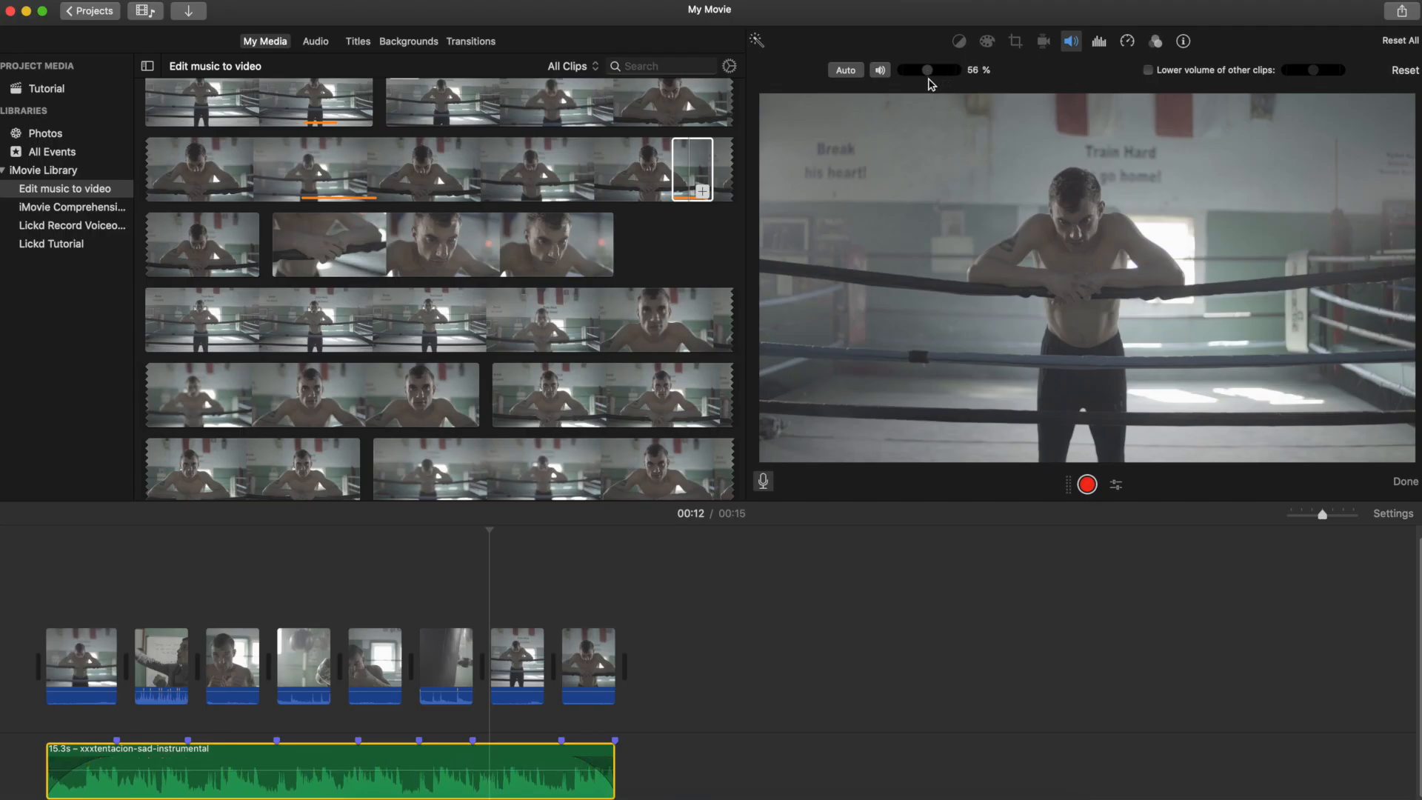
pyautogui.moveTo(932, 82); pyautogui.dragTo(938, 85)
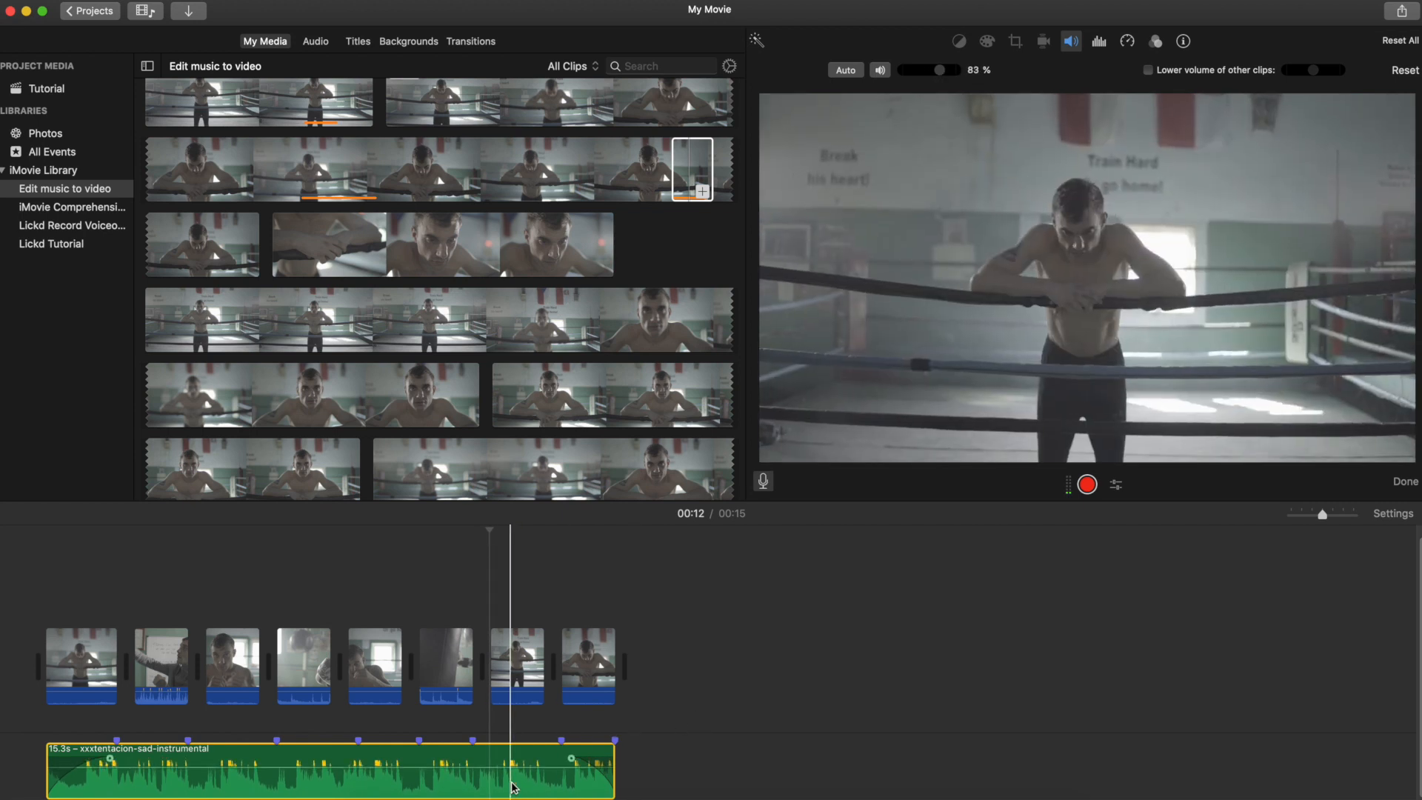
pyautogui.moveTo(499, 770); pyautogui.dragTo(499, 768)
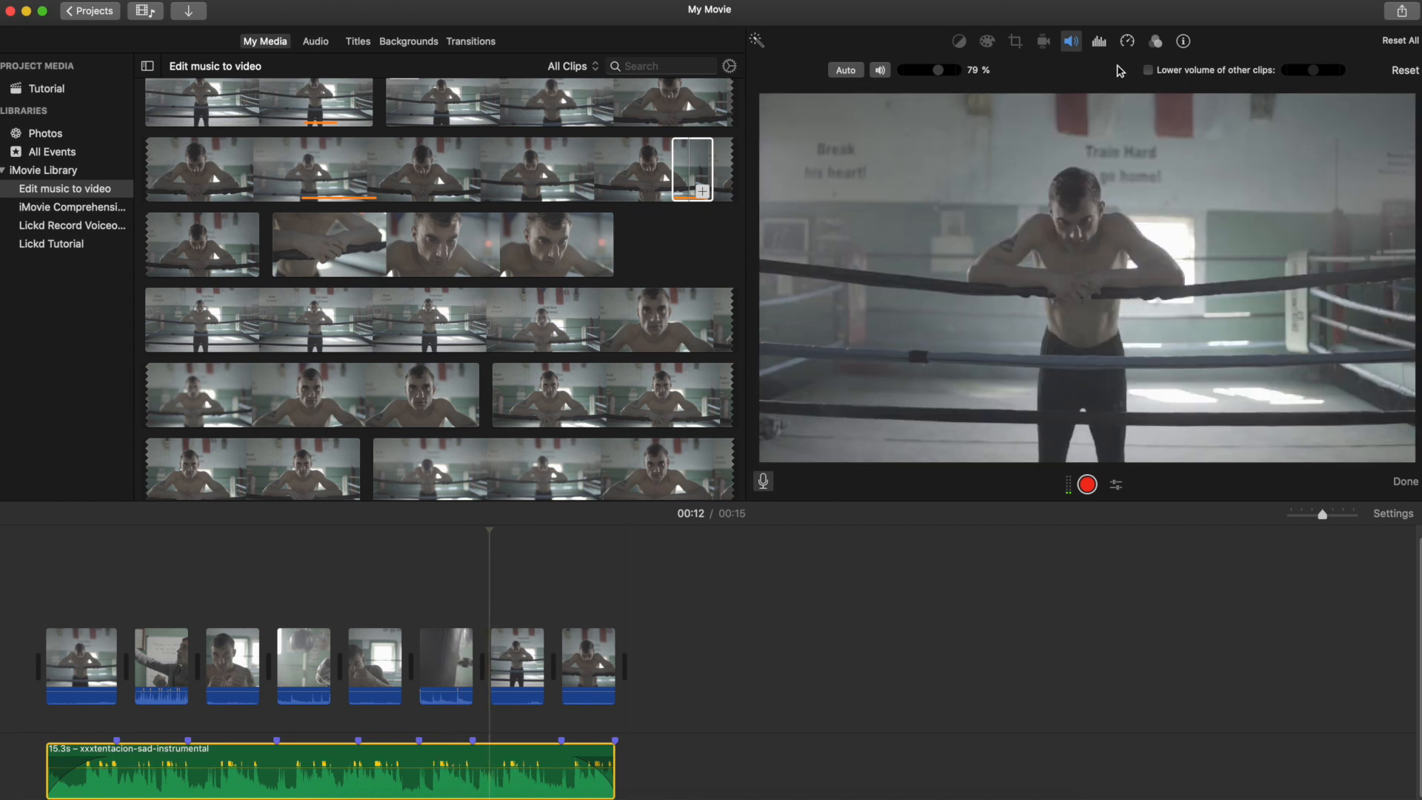
# Look through the audio effects available for the song without applying one.
pyautogui.click(1156, 42)
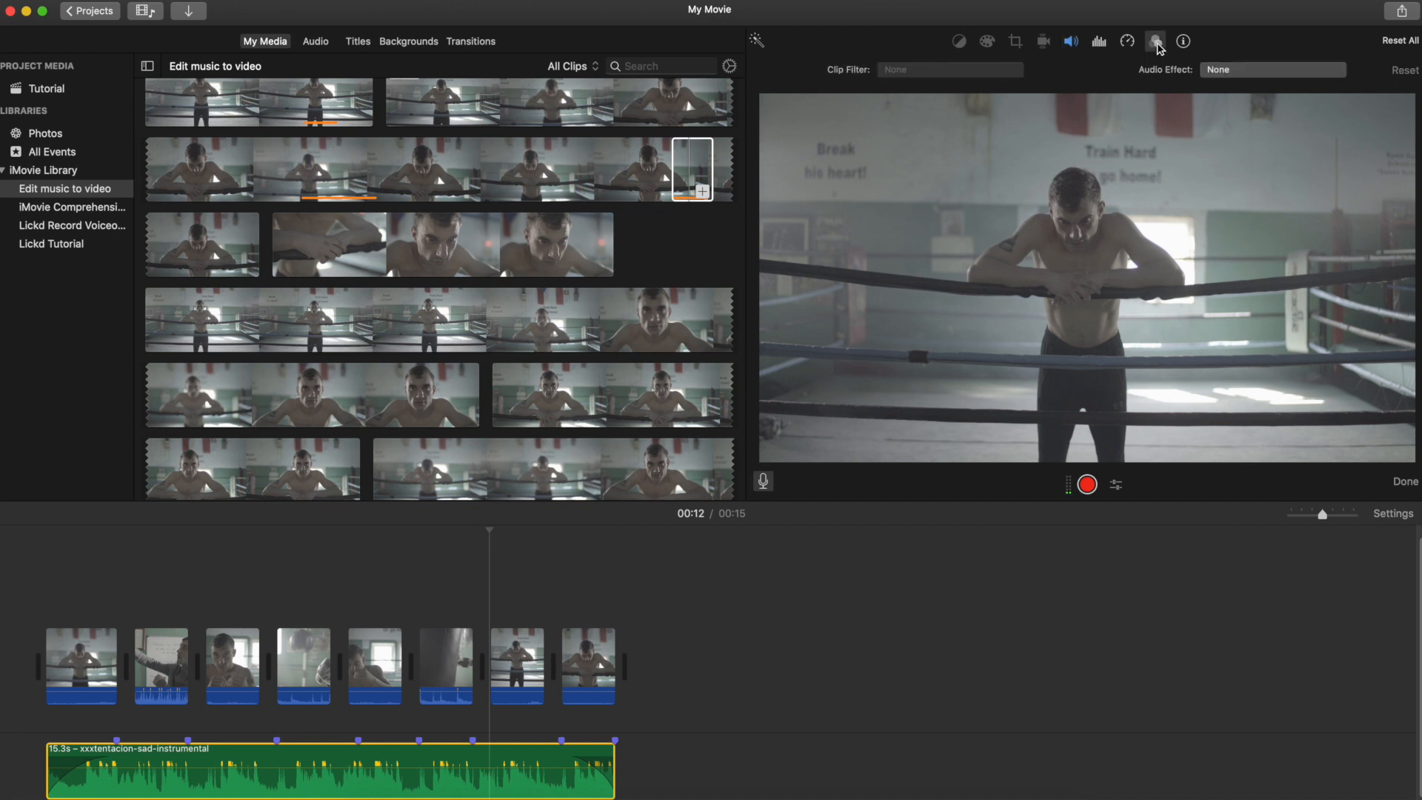
pyautogui.click(1220, 72)
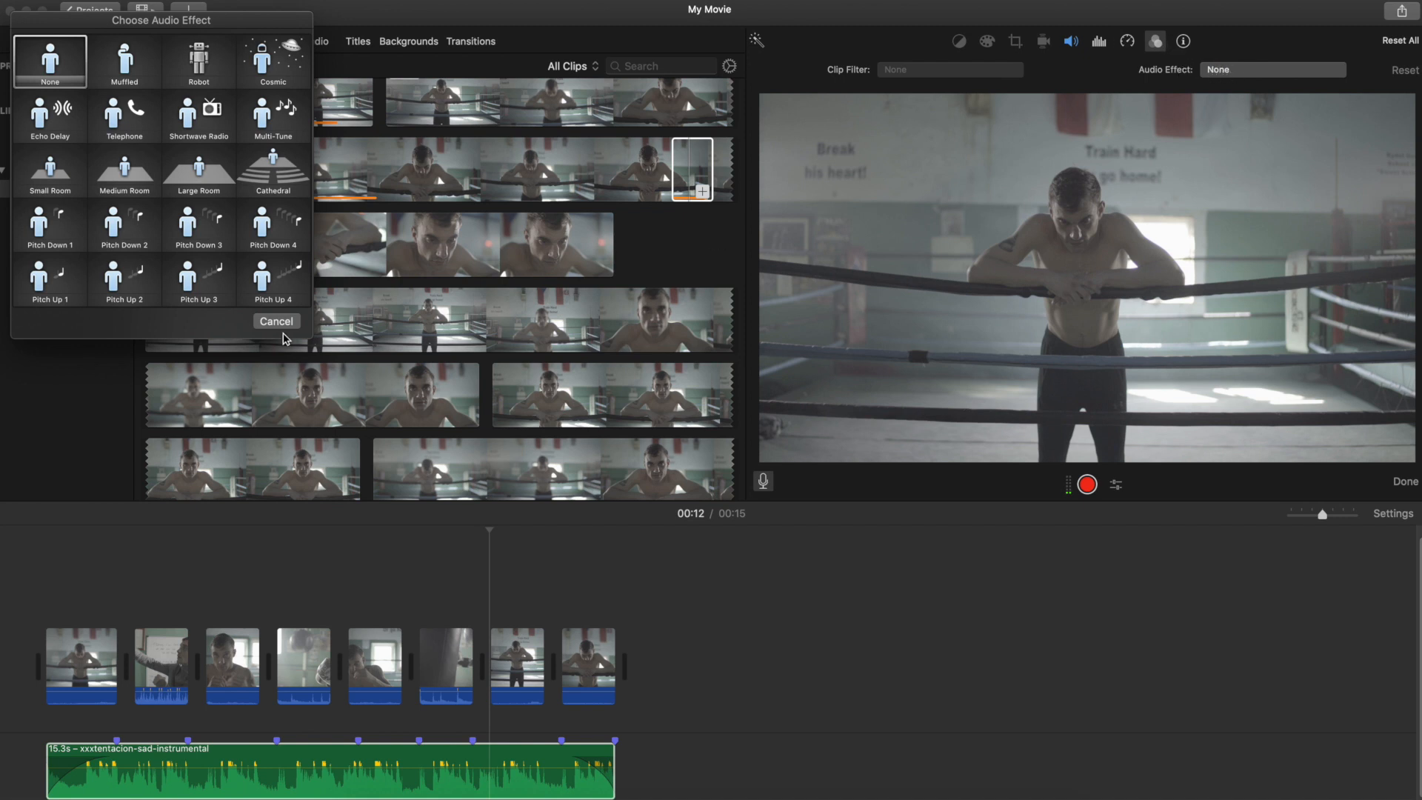
pyautogui.click(263, 323)
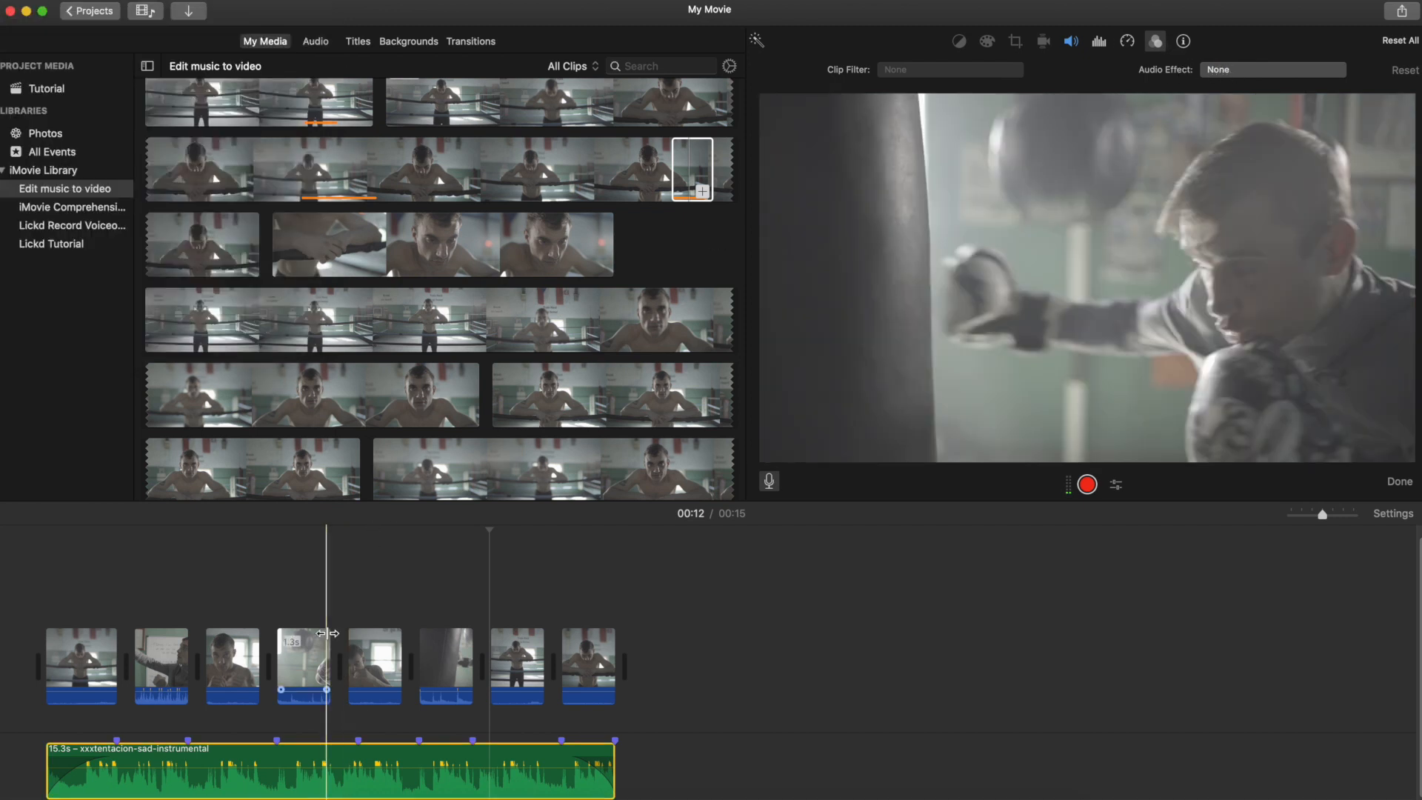
# Split the song at the cut between the first and second video clips and select its opening segment.
pyautogui.press('super+b')
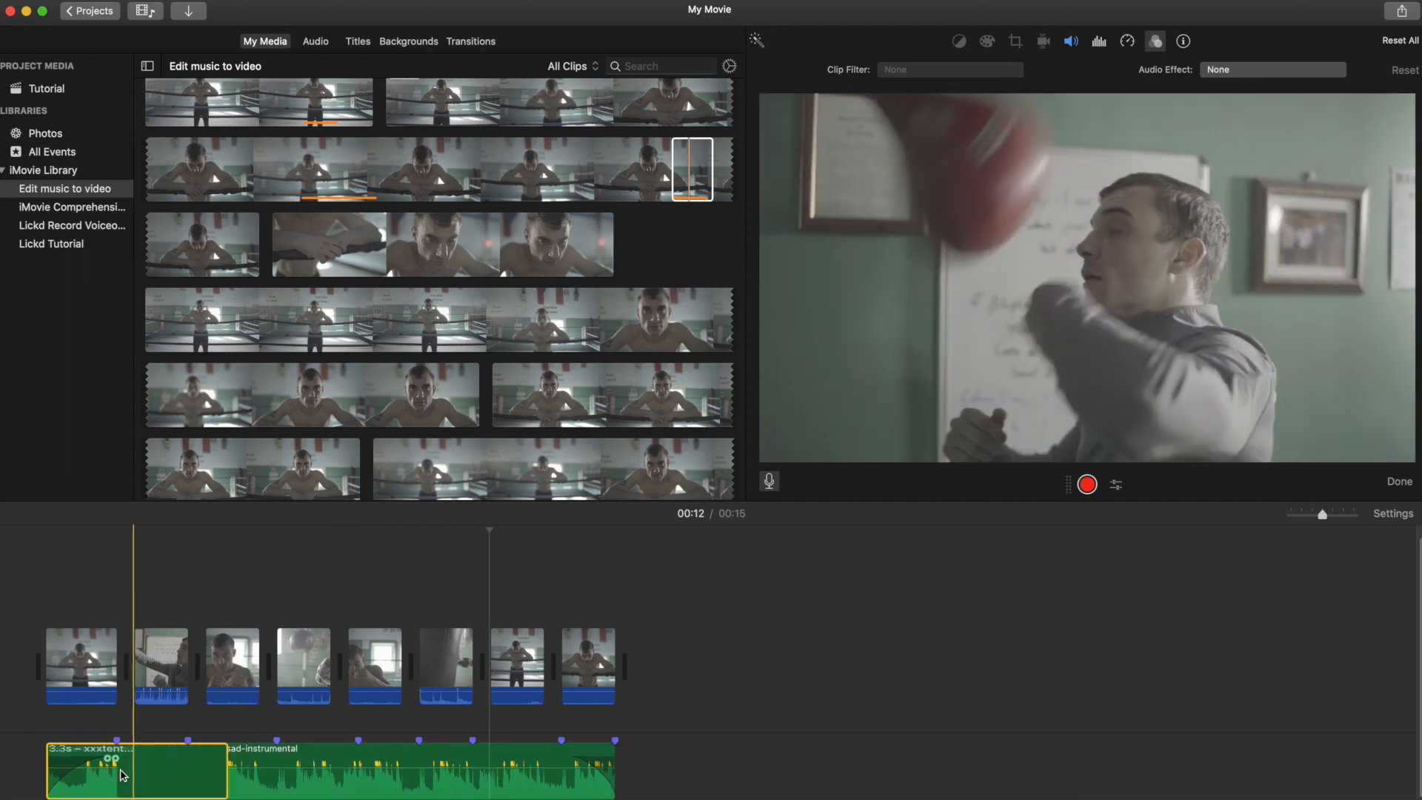
pyautogui.click(85, 759)
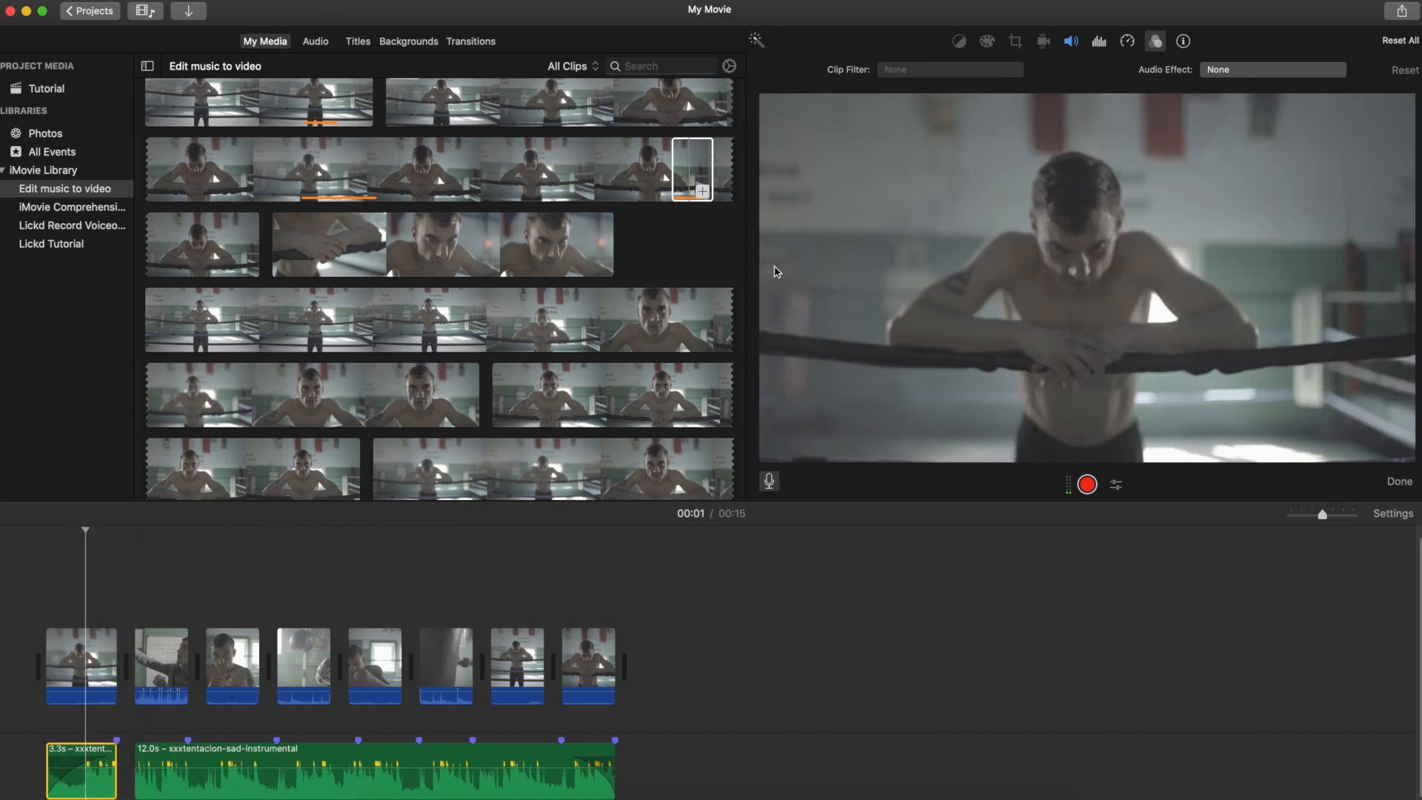
# Preview audio effects such as Cathedral on the song's opening segment, and play the sequence from the start.
pyautogui.click(1249, 77)
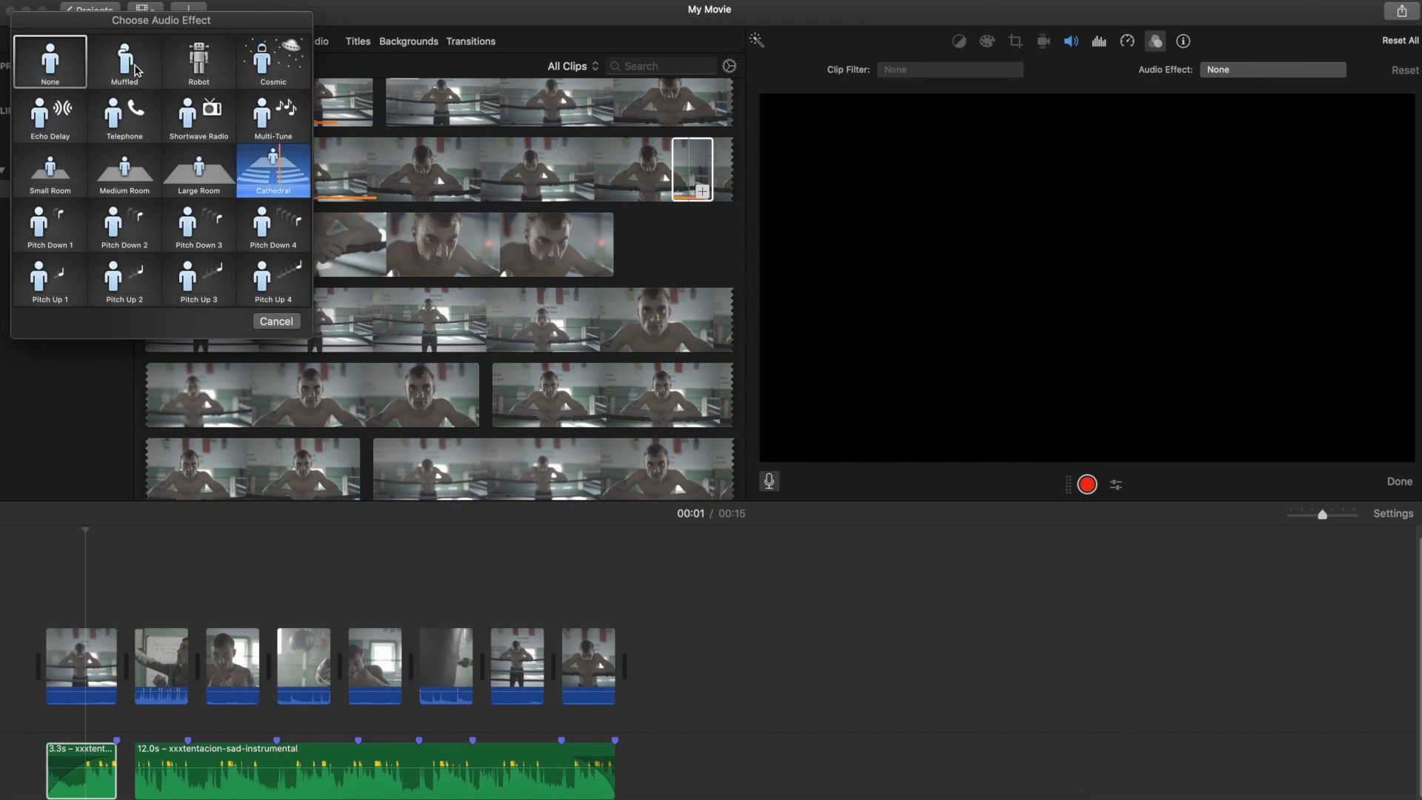
pyautogui.click(5, 592)
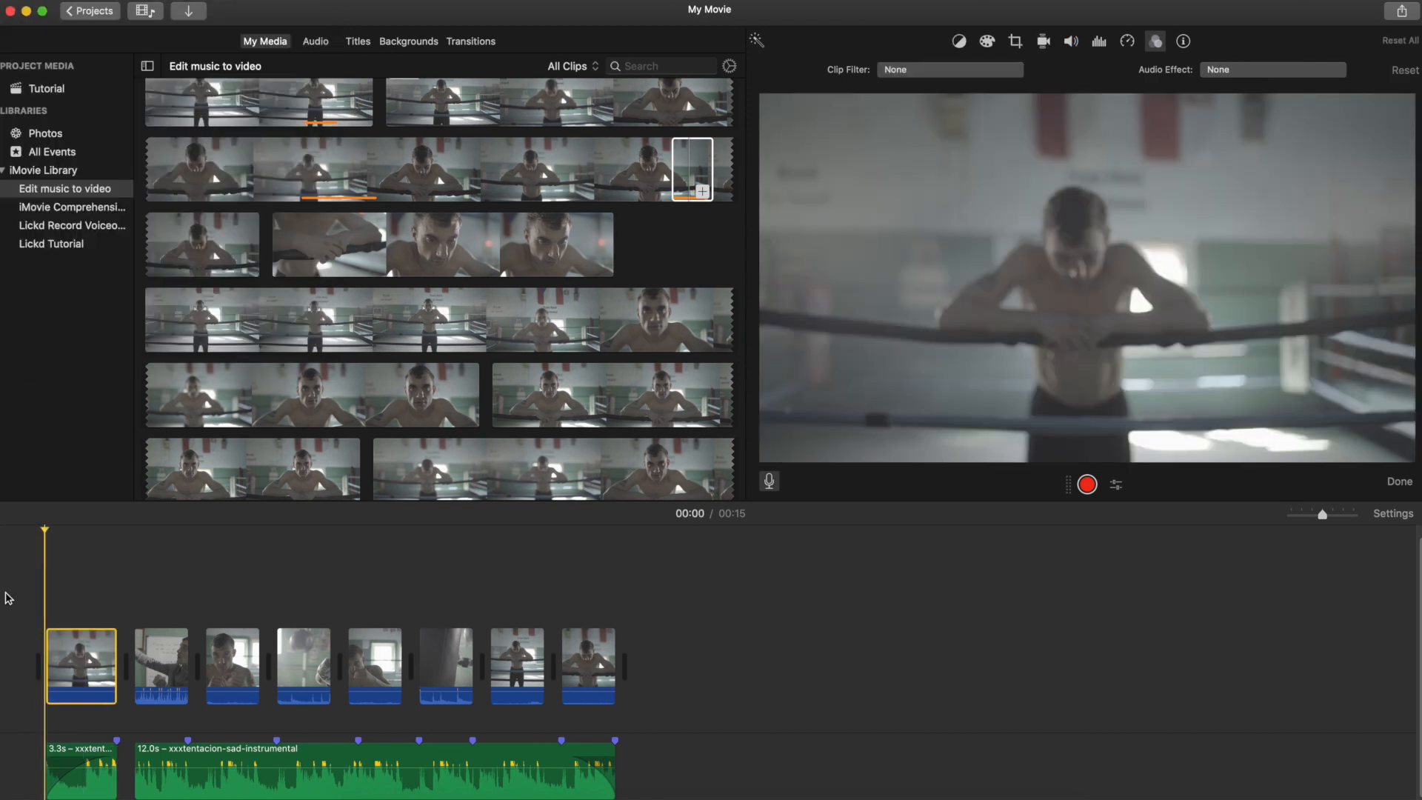
pyautogui.press('space')
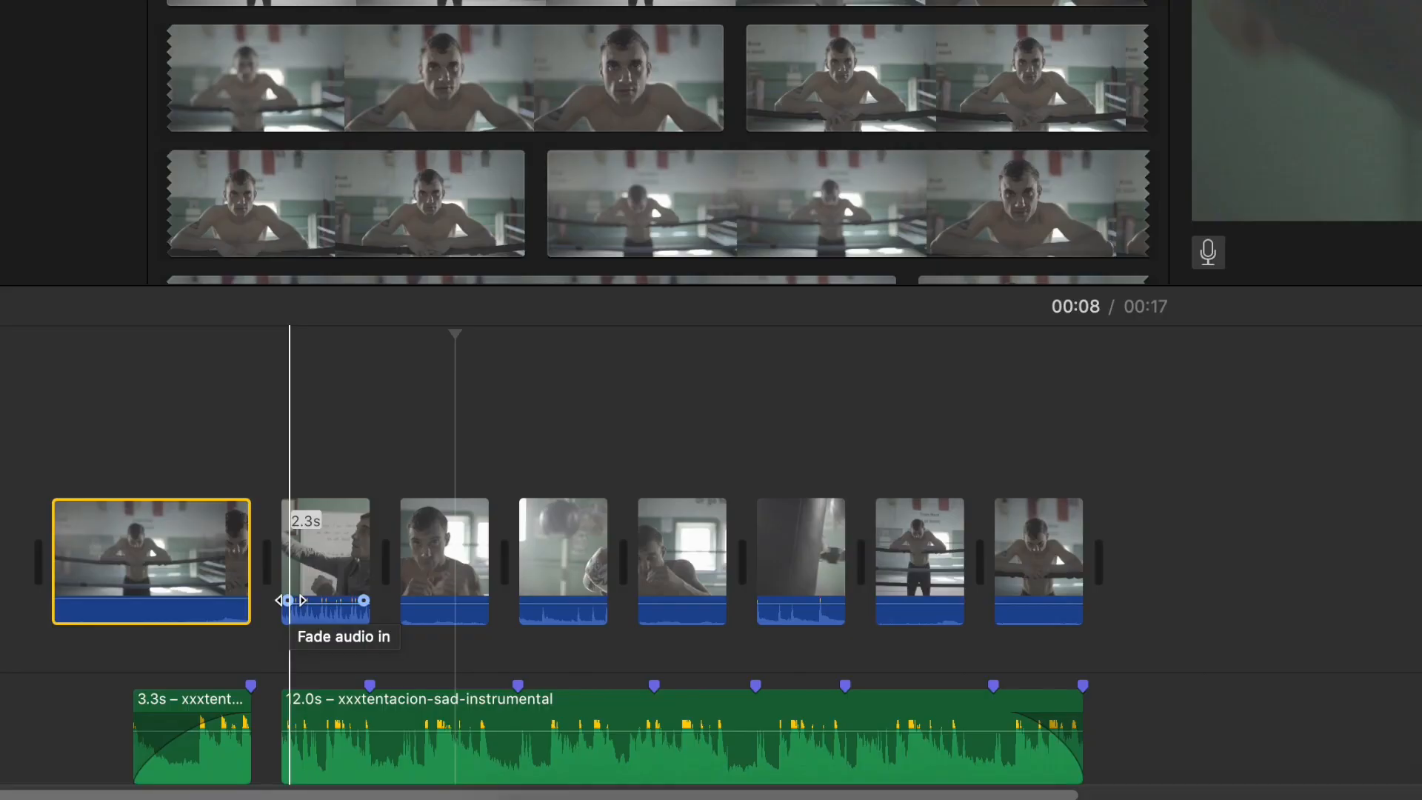
# Fade the second video clip's audio in and out, and play the sequence to check the sound.
pyautogui.moveTo(294, 600); pyautogui.dragTo(346, 599)
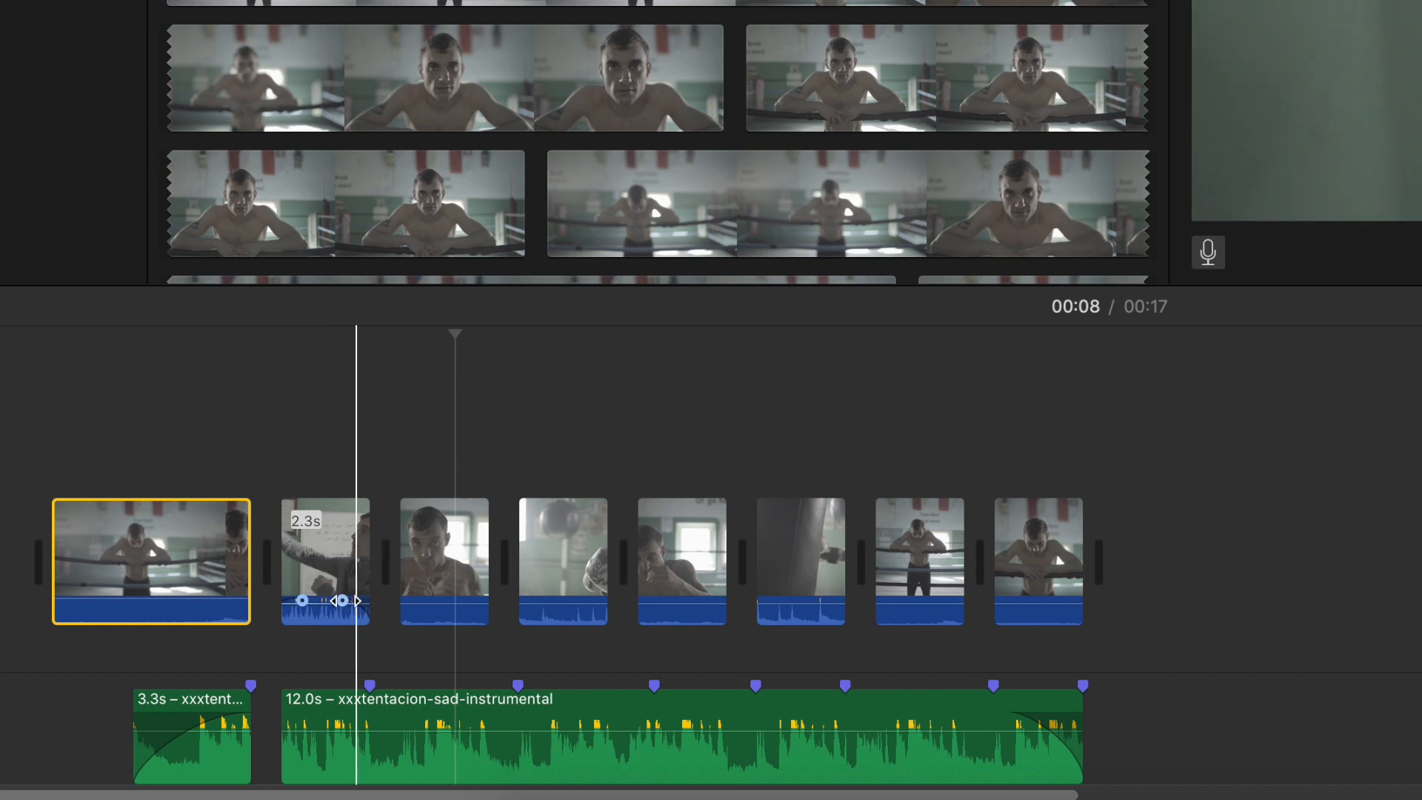
pyautogui.click(245, 469)
pyautogui.press('space')
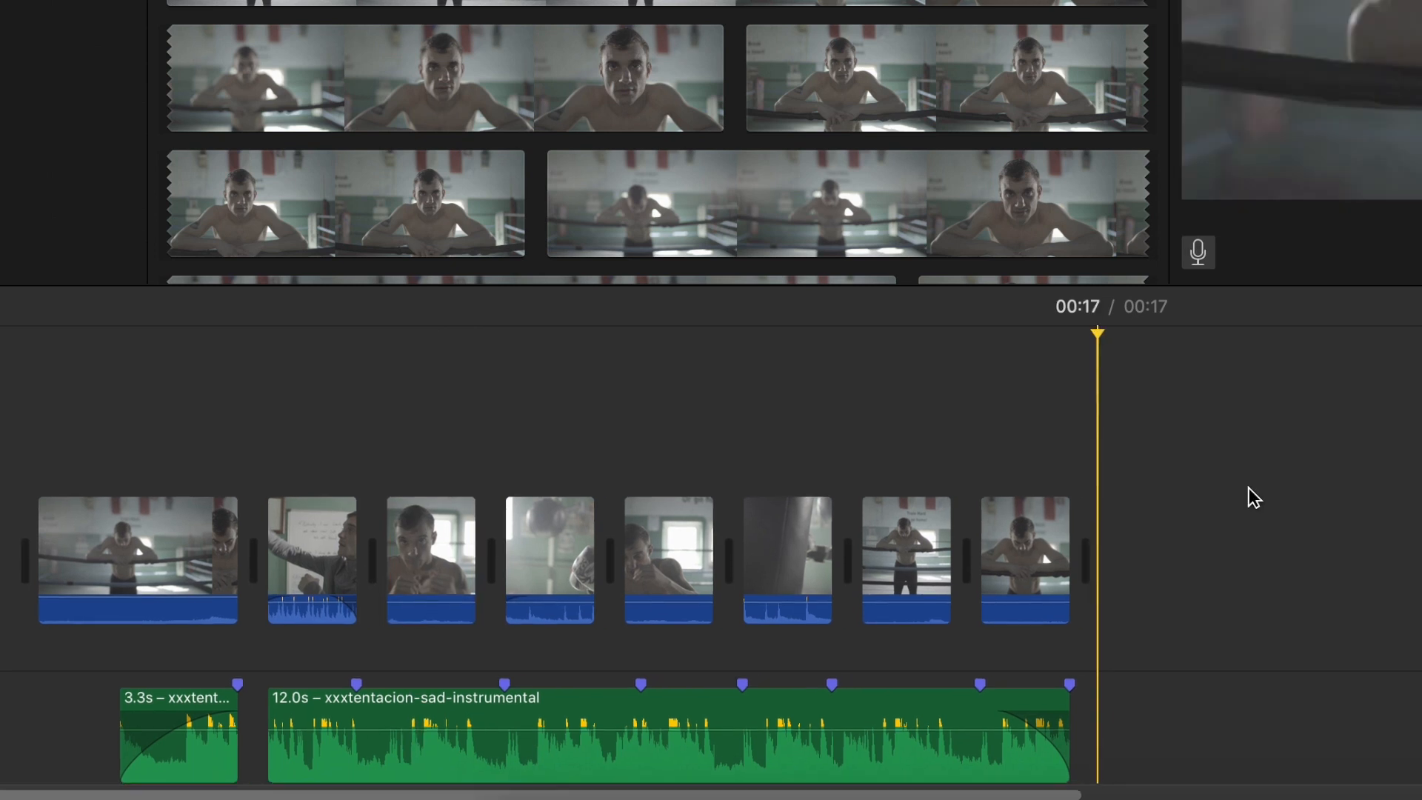
# Detach the fourth video clip's audio and extend it on both sides to 2.5 s so it overlaps the neighbouring clips.
pyautogui.rightClick(569, 549)
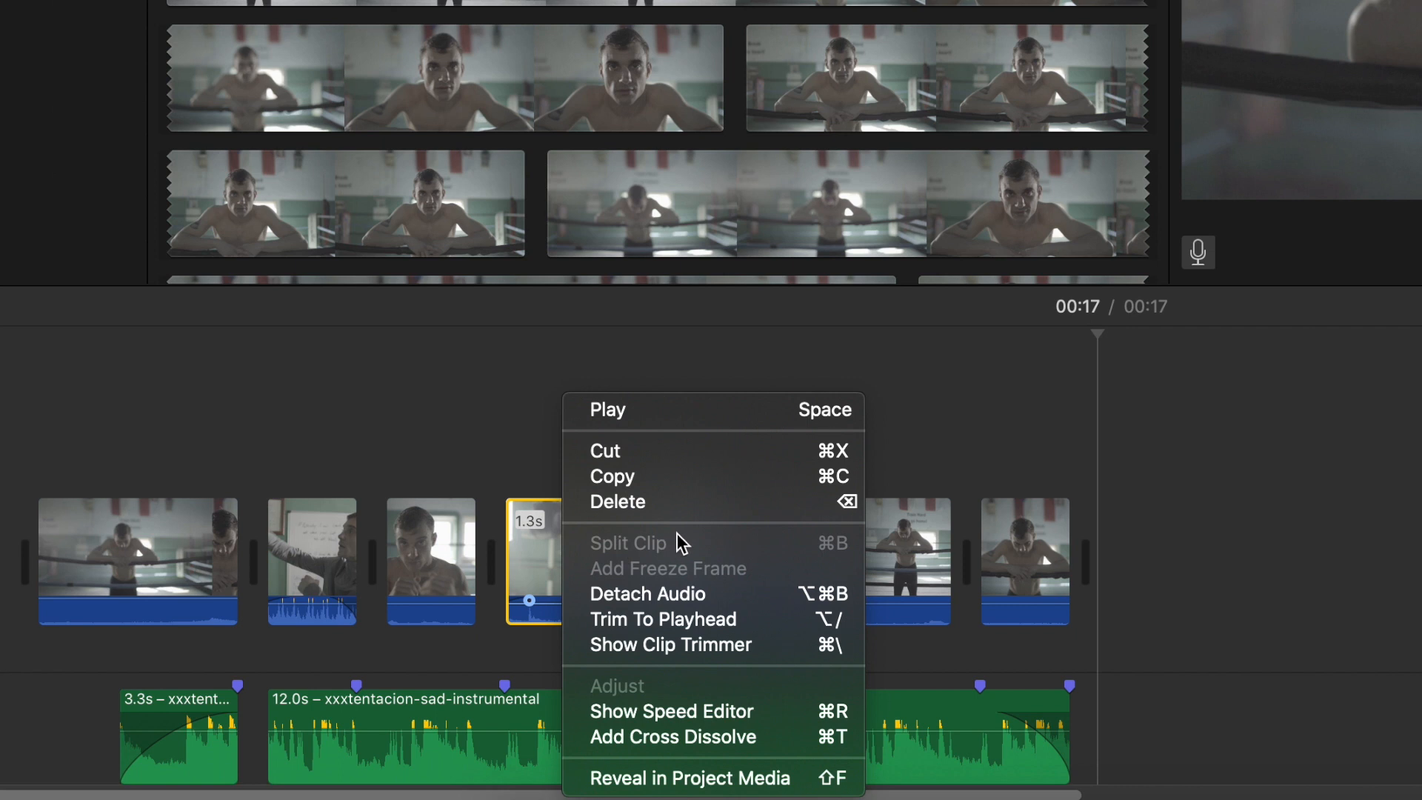
pyautogui.click(671, 593)
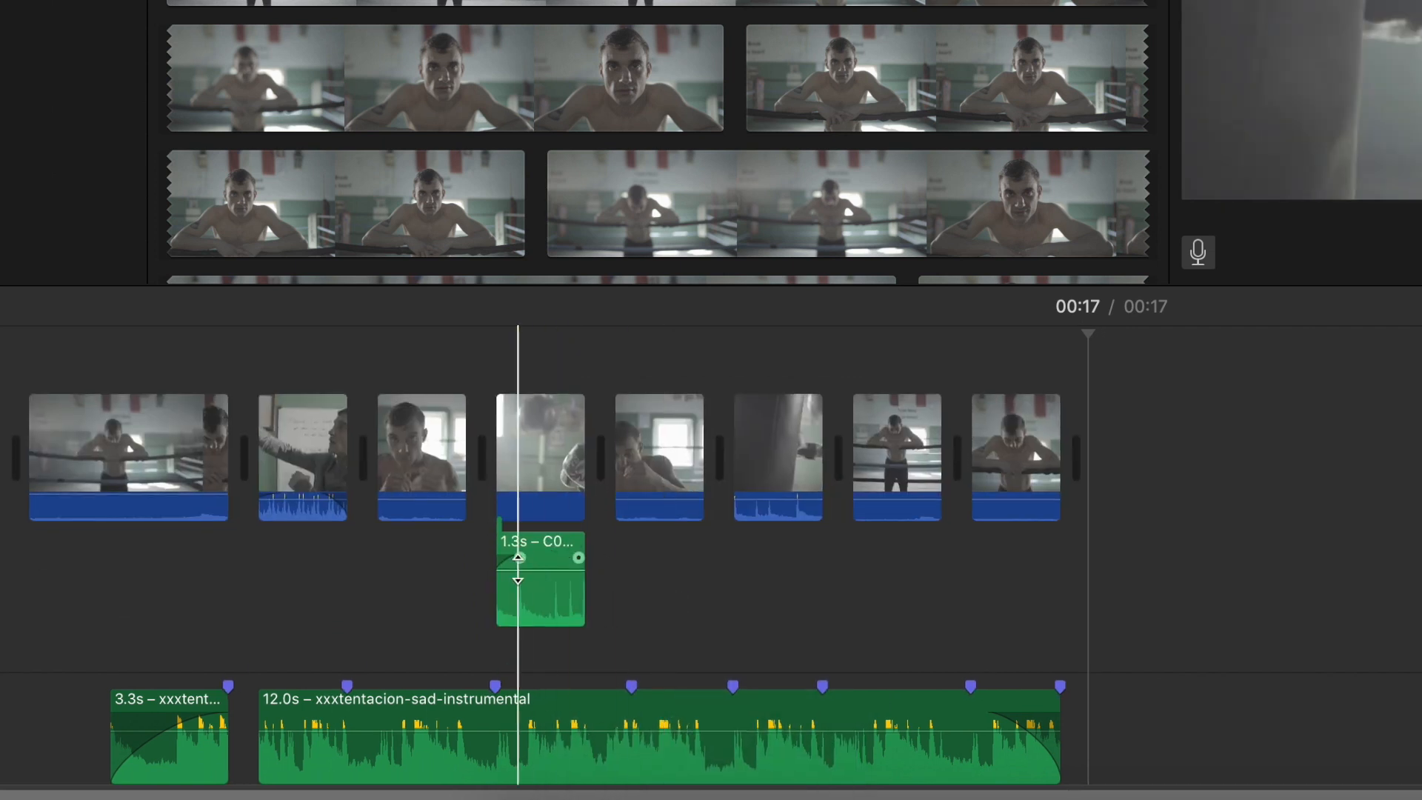
pyautogui.moveTo(497, 577); pyautogui.dragTo(437, 577)
pyautogui.moveTo(584, 584); pyautogui.dragTo(644, 580)
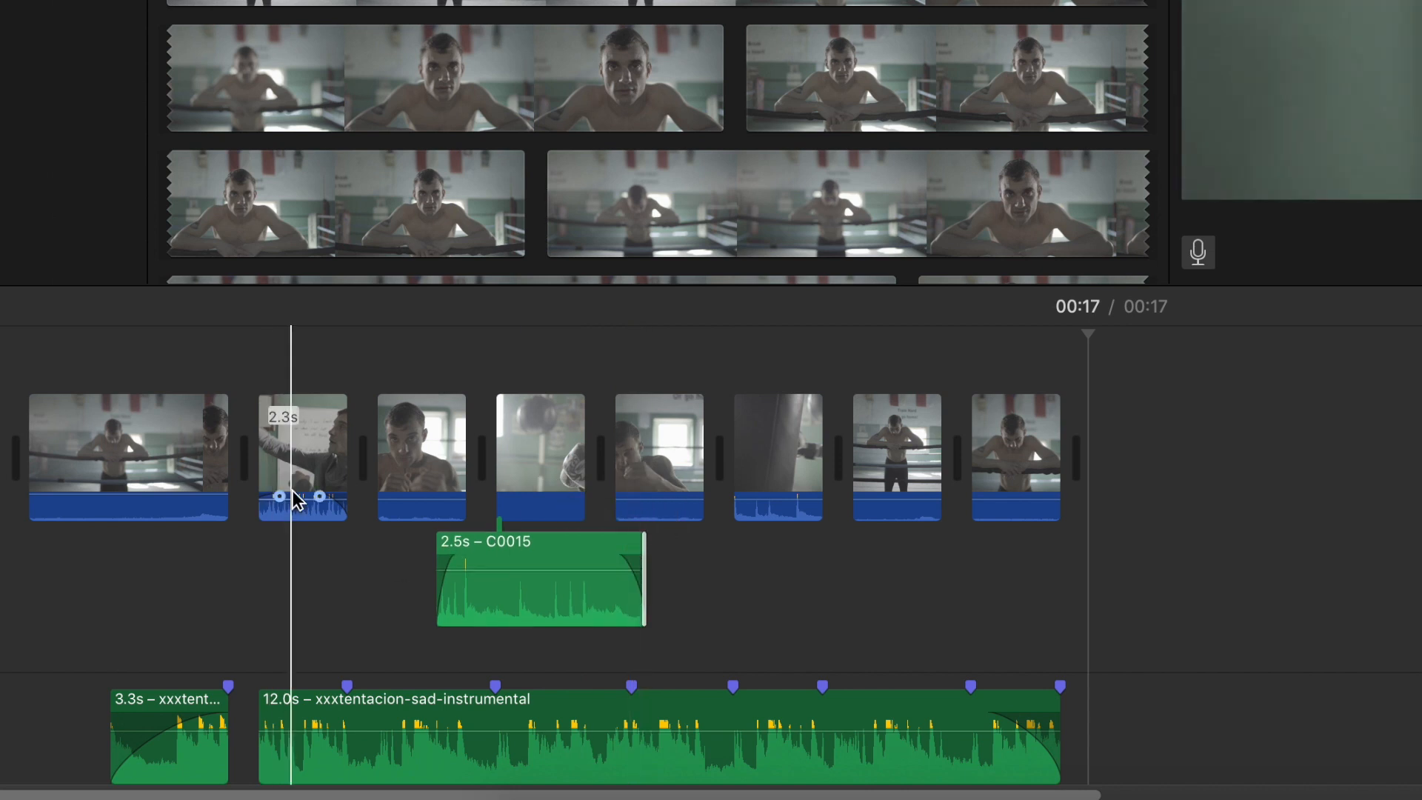
# Detach the second video clip's audio, extend it on both sides to 3.2 s, and play the sequence from the start.
pyautogui.rightClick(296, 501)
pyautogui.click(415, 592)
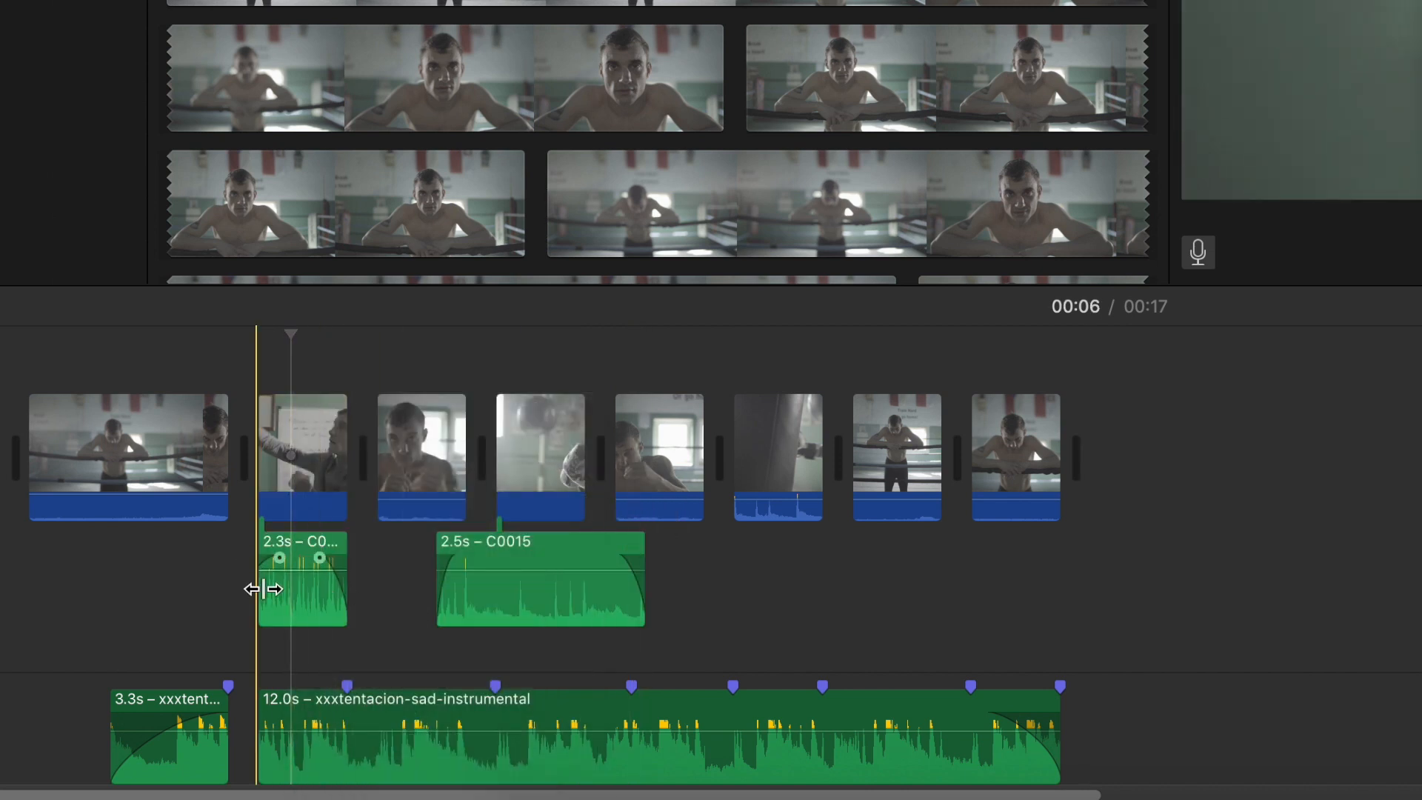
pyautogui.moveTo(264, 588); pyautogui.dragTo(215, 588)
pyautogui.moveTo(346, 576); pyautogui.dragTo(390, 575)
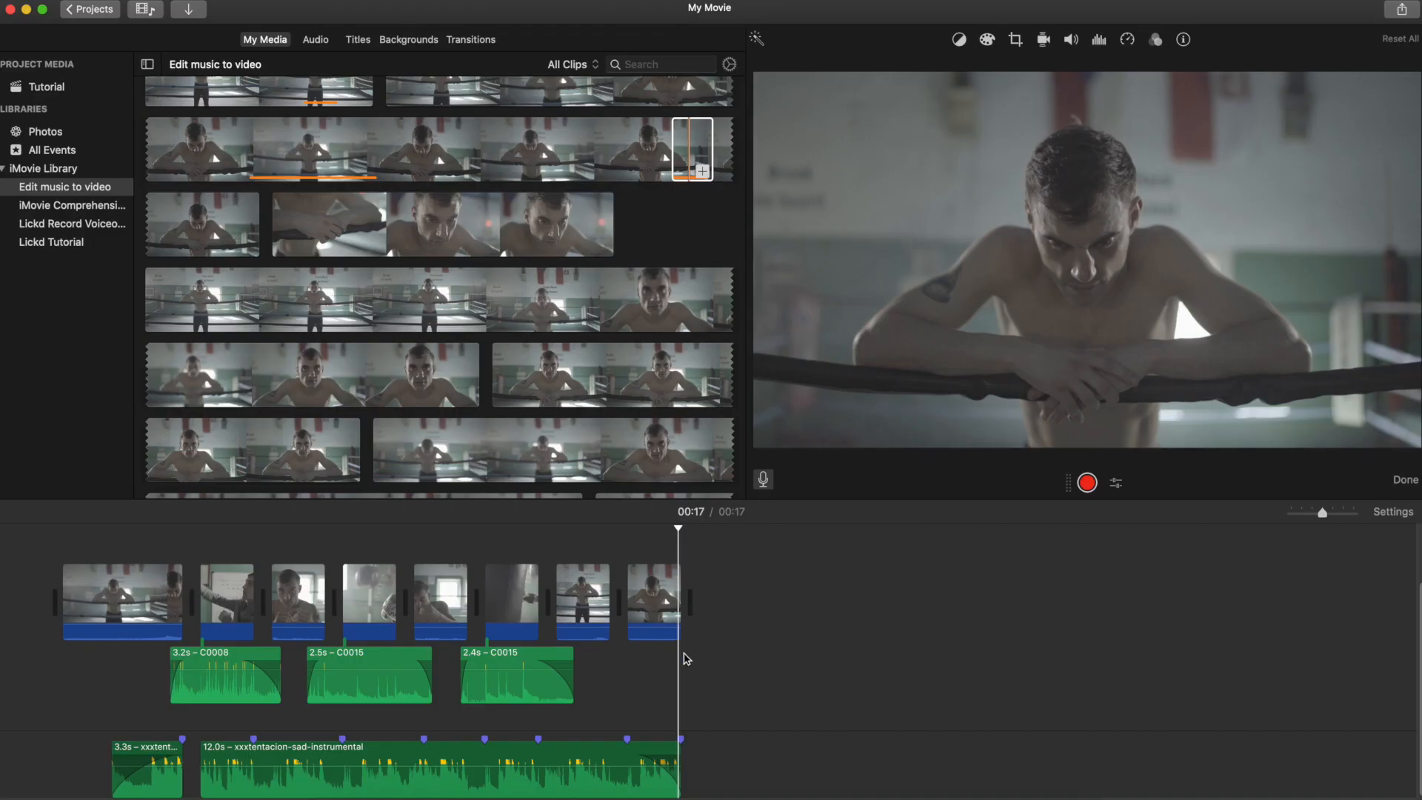
pyautogui.press('space')
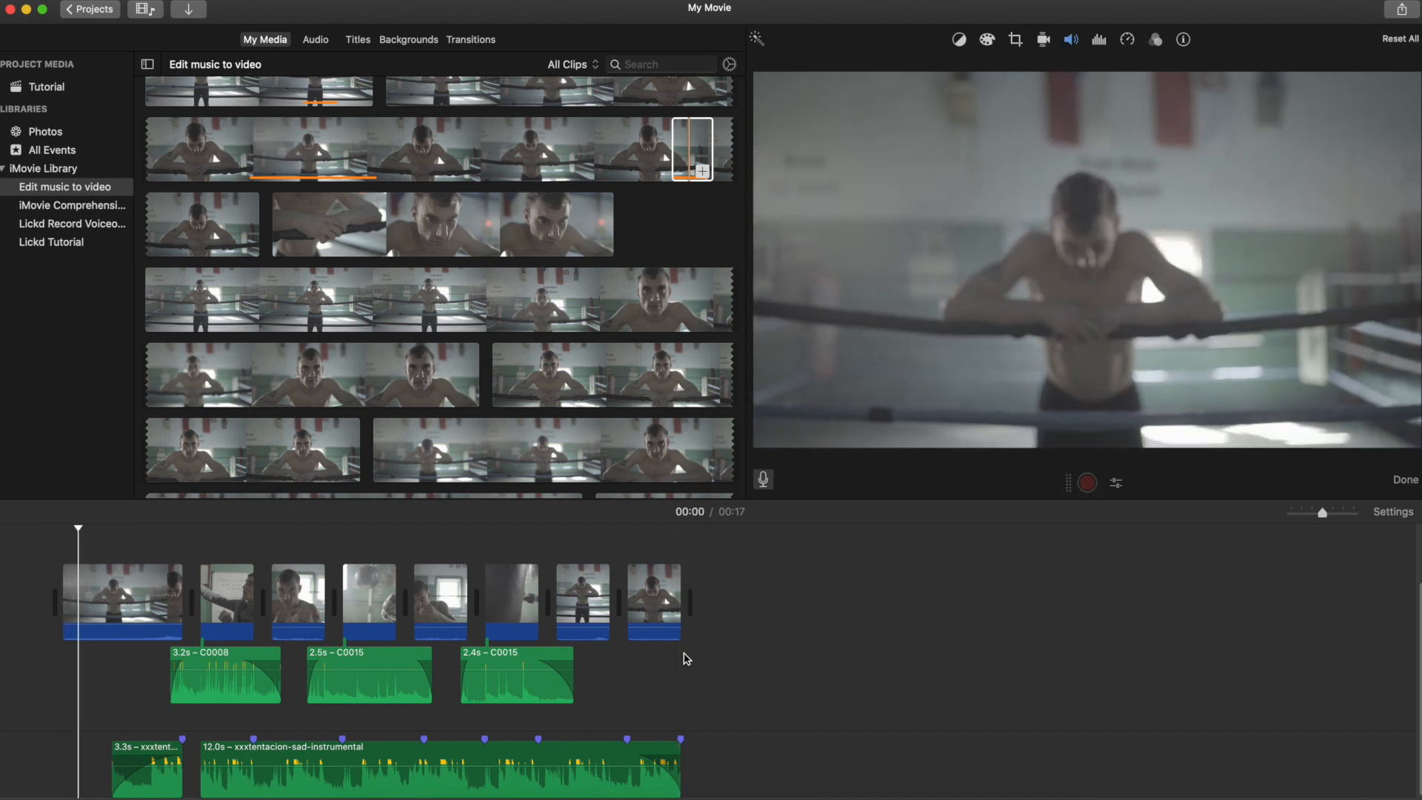